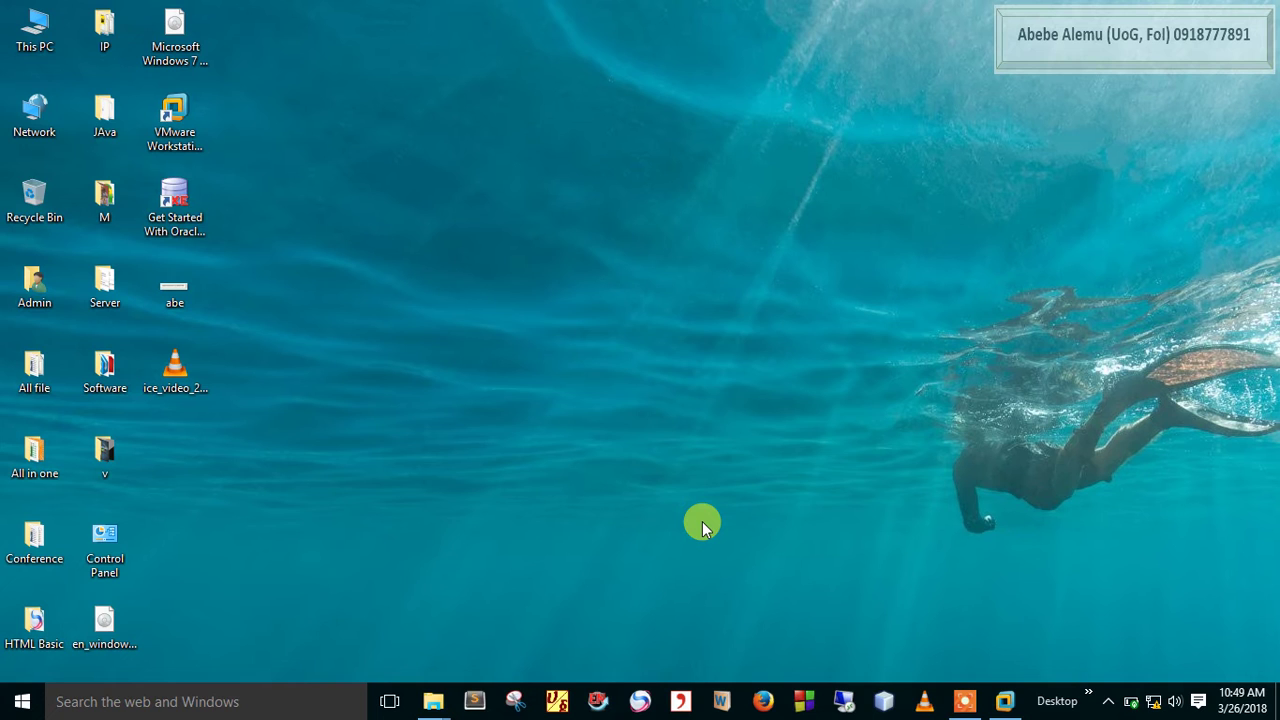
- Open This PC from the desktop to browse the computer's drives
{"action": "double_click", "coordinate": [37, 35]}
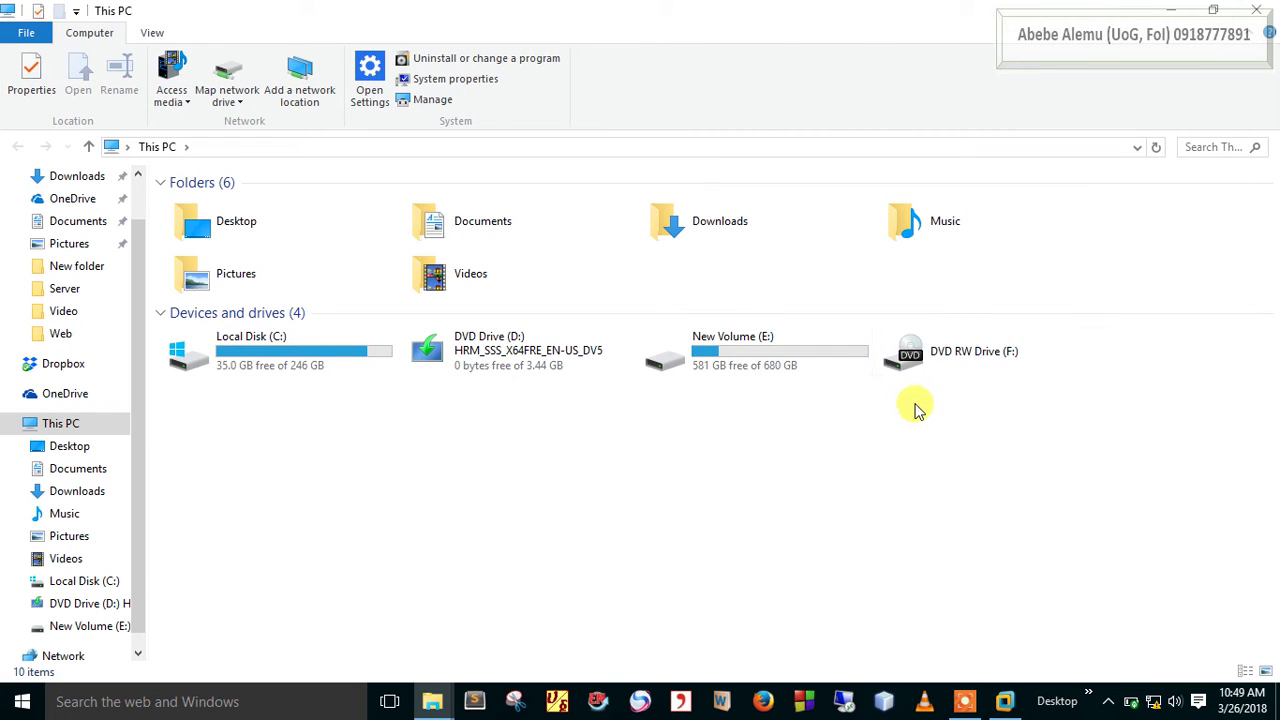
- On New Volume (E:), create a folder named with the author's full name and open it
{"action": "double_click", "coordinate": [785, 342]}
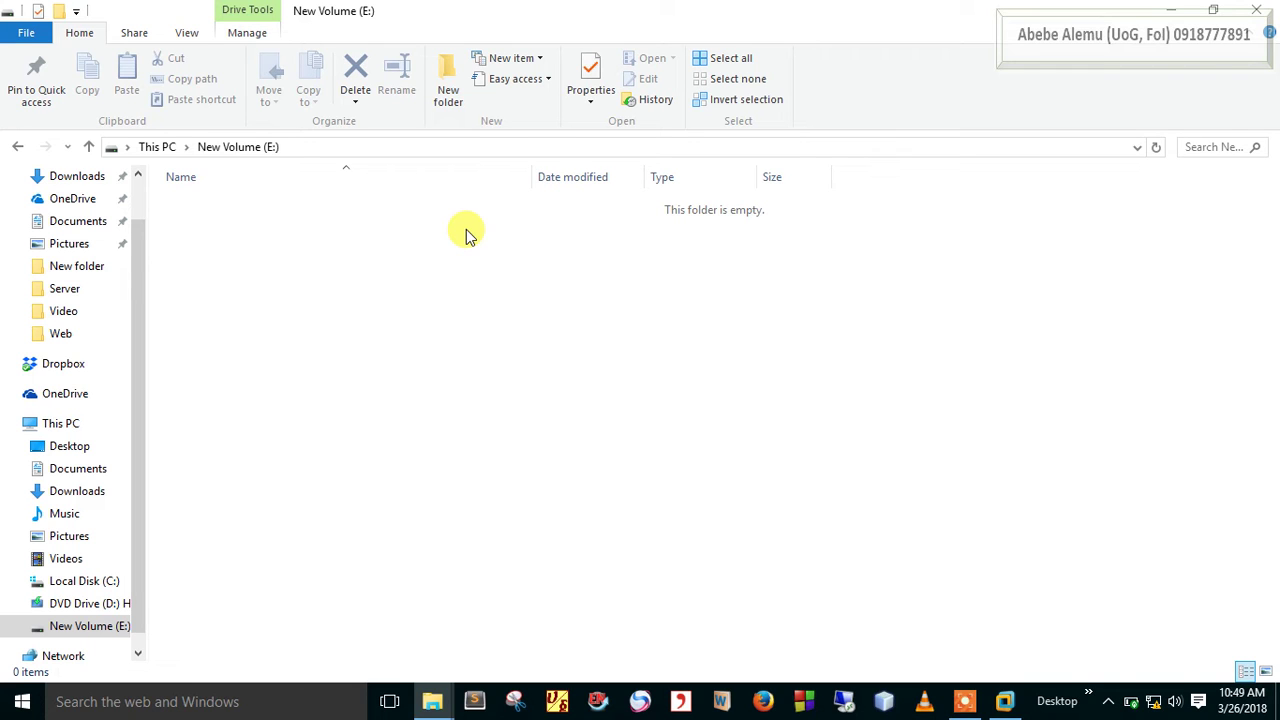
{"action": "left_click", "coordinate": [450, 93]}
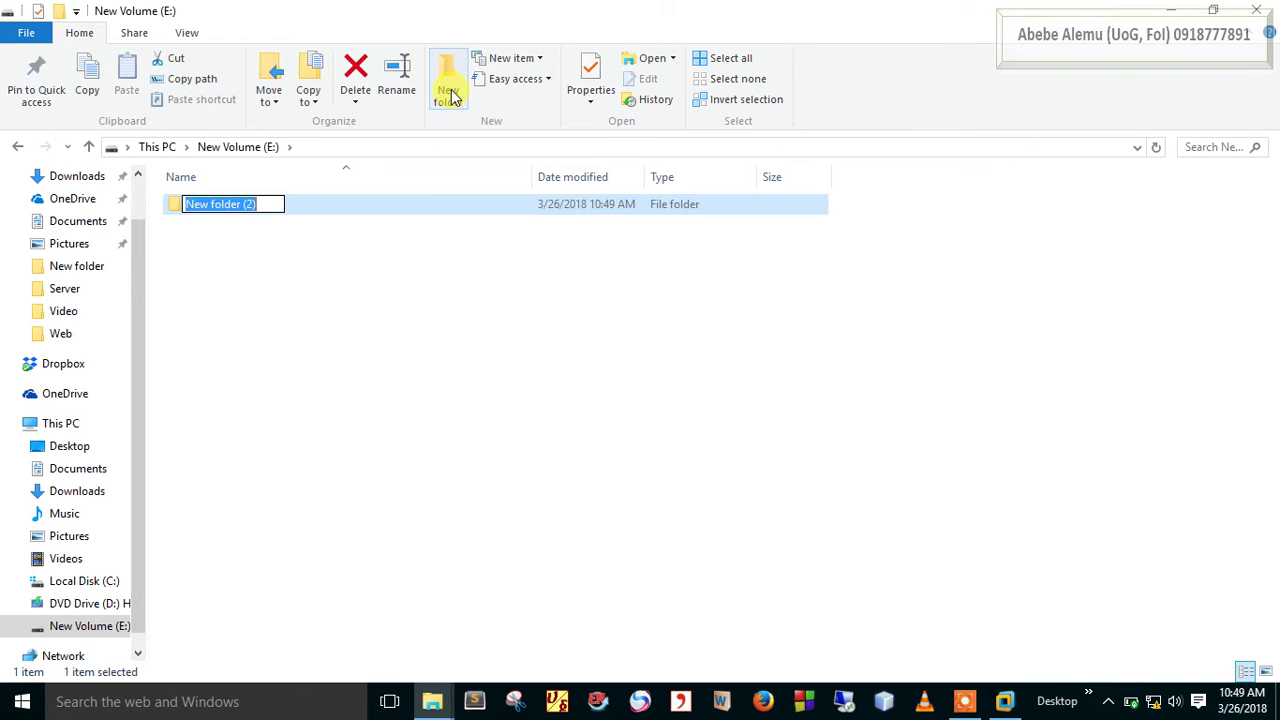
{"action": "type", "text": "Abebe Alemu"}
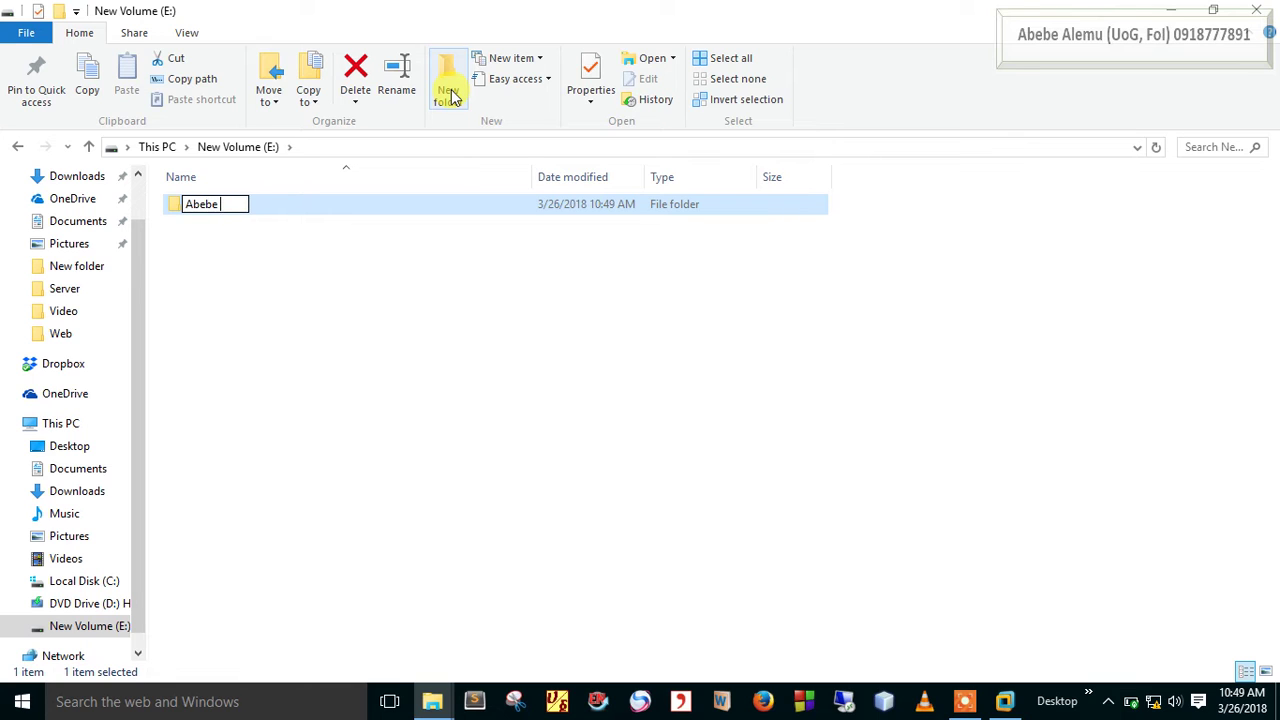
{"action": "key", "text": "Return"}
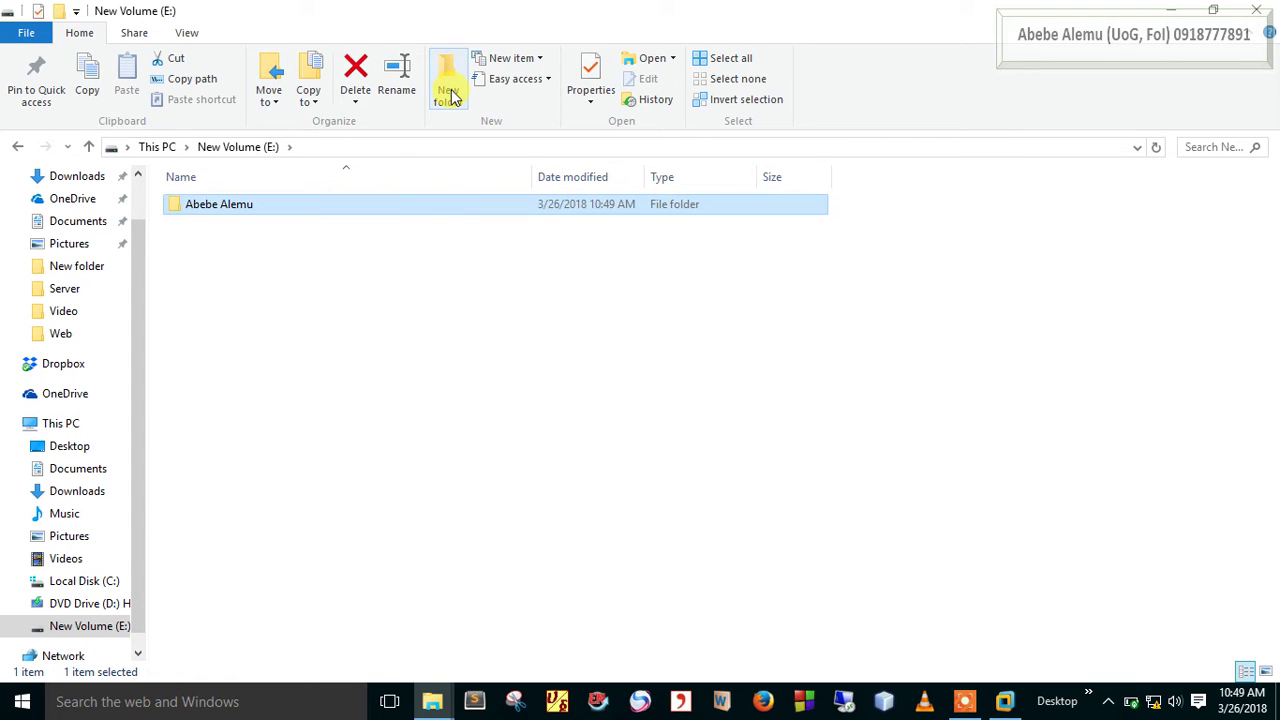
{"action": "double_click", "coordinate": [425, 209]}
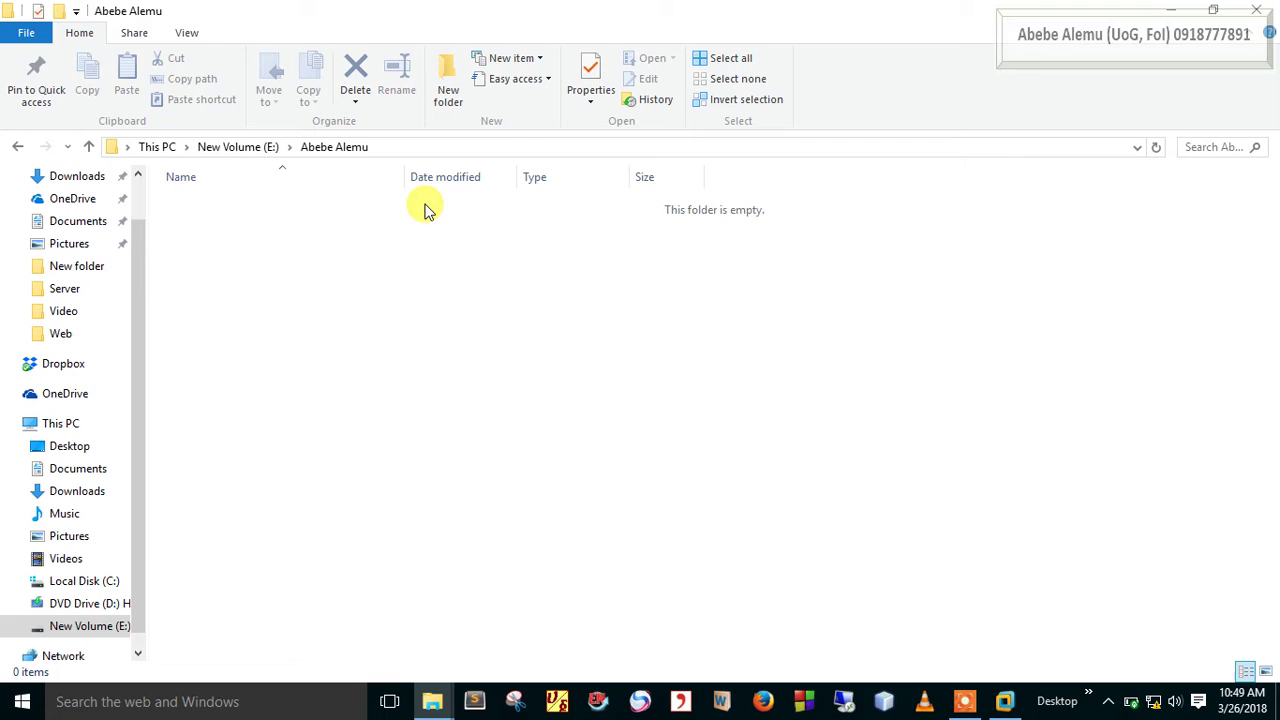
- Create two subfolders, win2012 and win7, inside the author's folder
{"action": "left_click", "coordinate": [447, 107]}
{"action": "type", "text": "win"}
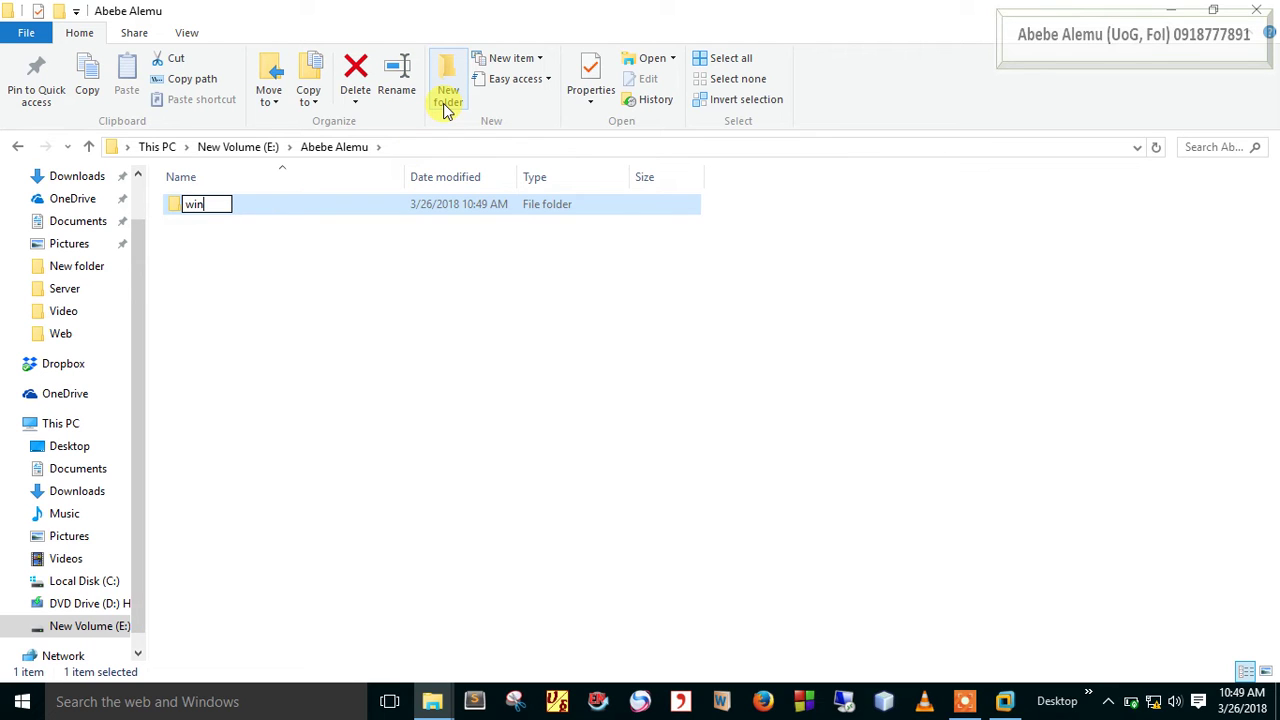
{"action": "type", "text": "2012"}
{"action": "key", "text": "Return"}
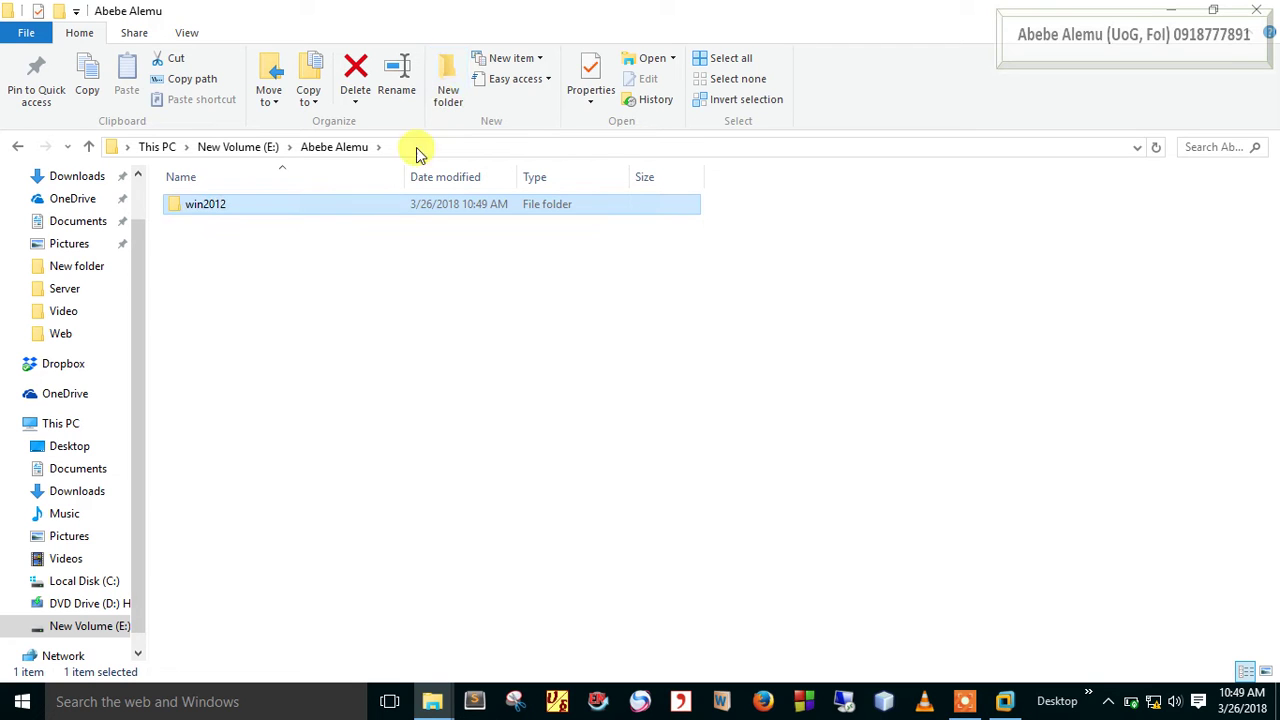
{"action": "left_click_drag", "start_coordinate": [391, 280], "coordinate": [443, 77]}
{"action": "left_click", "coordinate": [447, 80]}
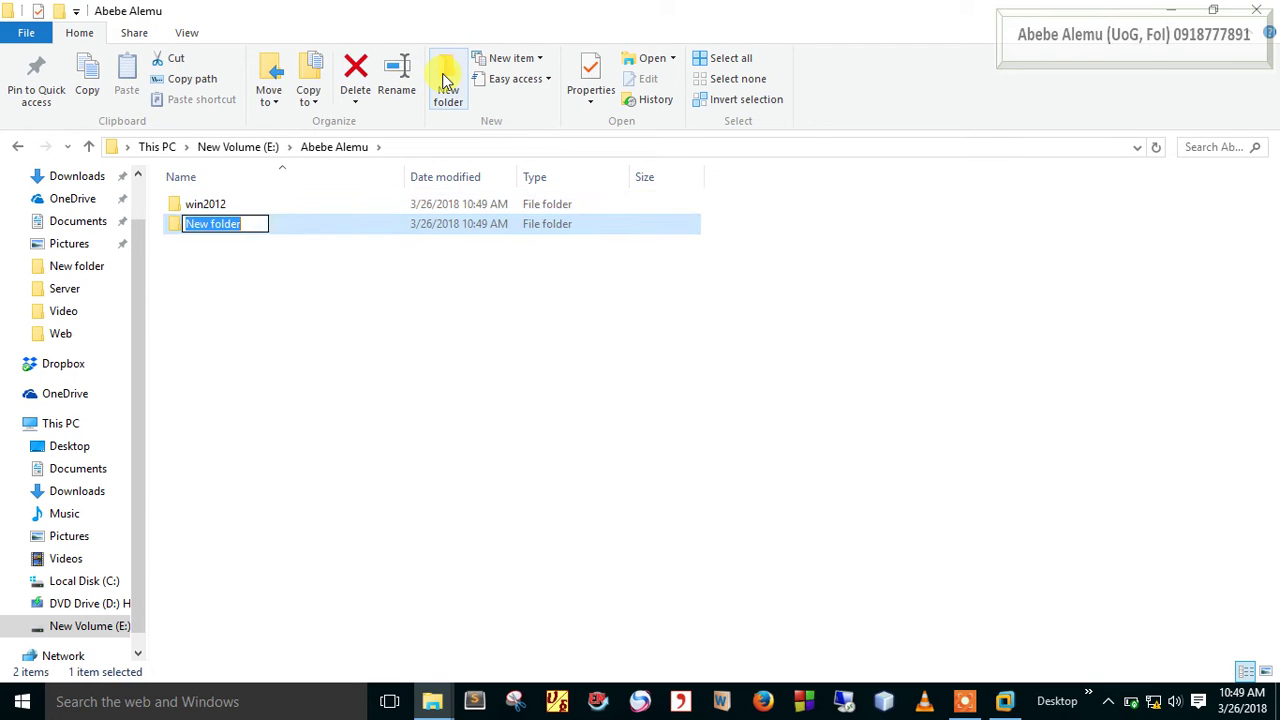
{"action": "type", "text": "win"}
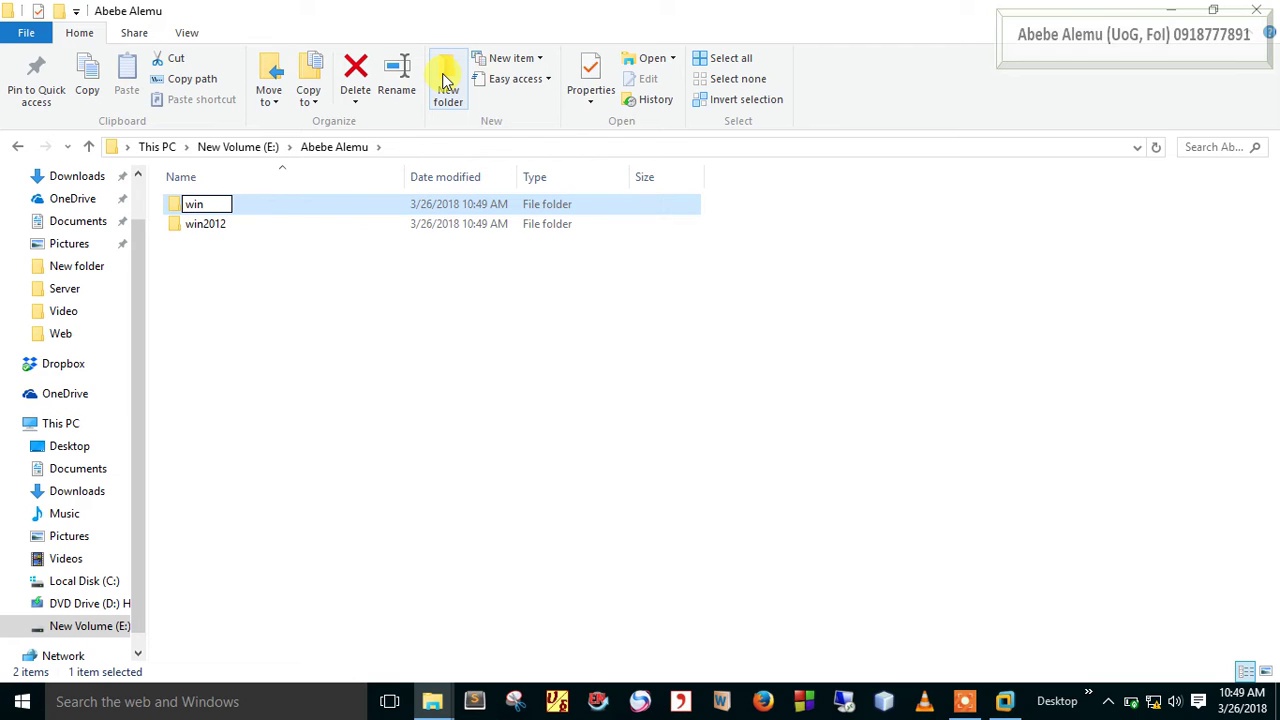
{"action": "type", "text": "7"}
{"action": "key", "text": "Return"}
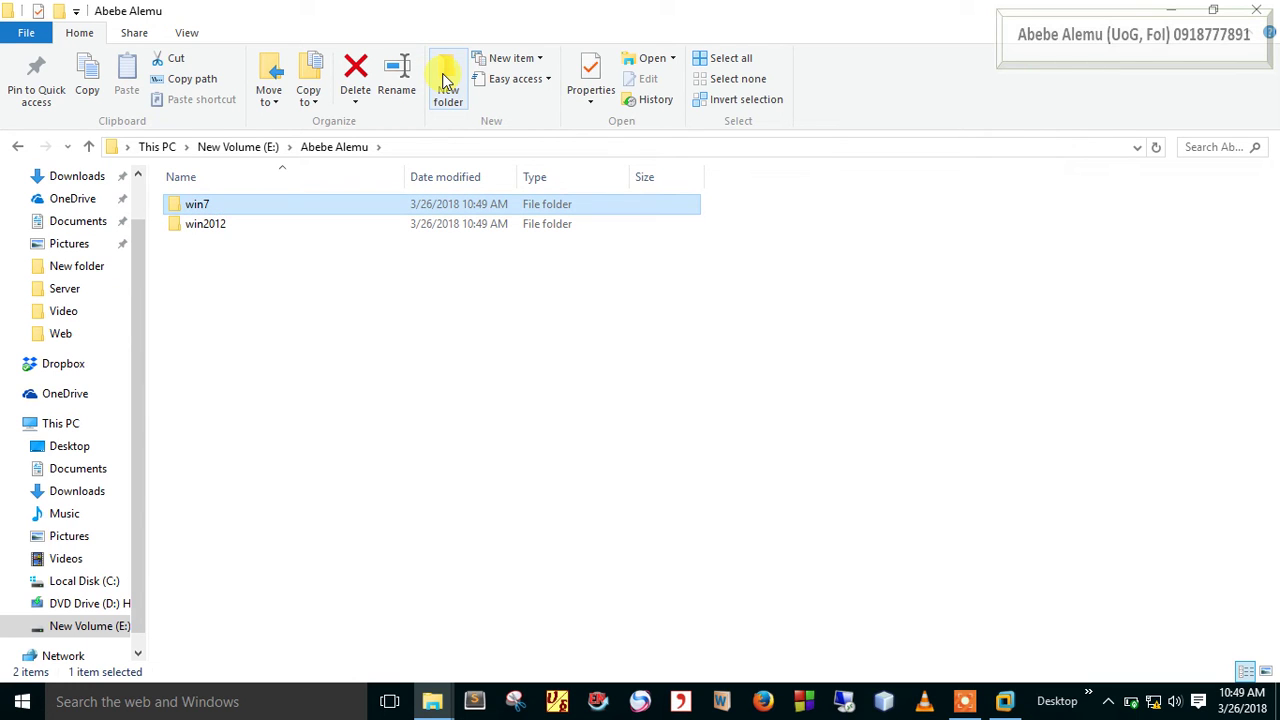
- Close the running VMware Workstation window from its taskbar menu
{"action": "left_click", "coordinate": [1006, 703]}
{"action": "right_click", "coordinate": [1008, 704]}
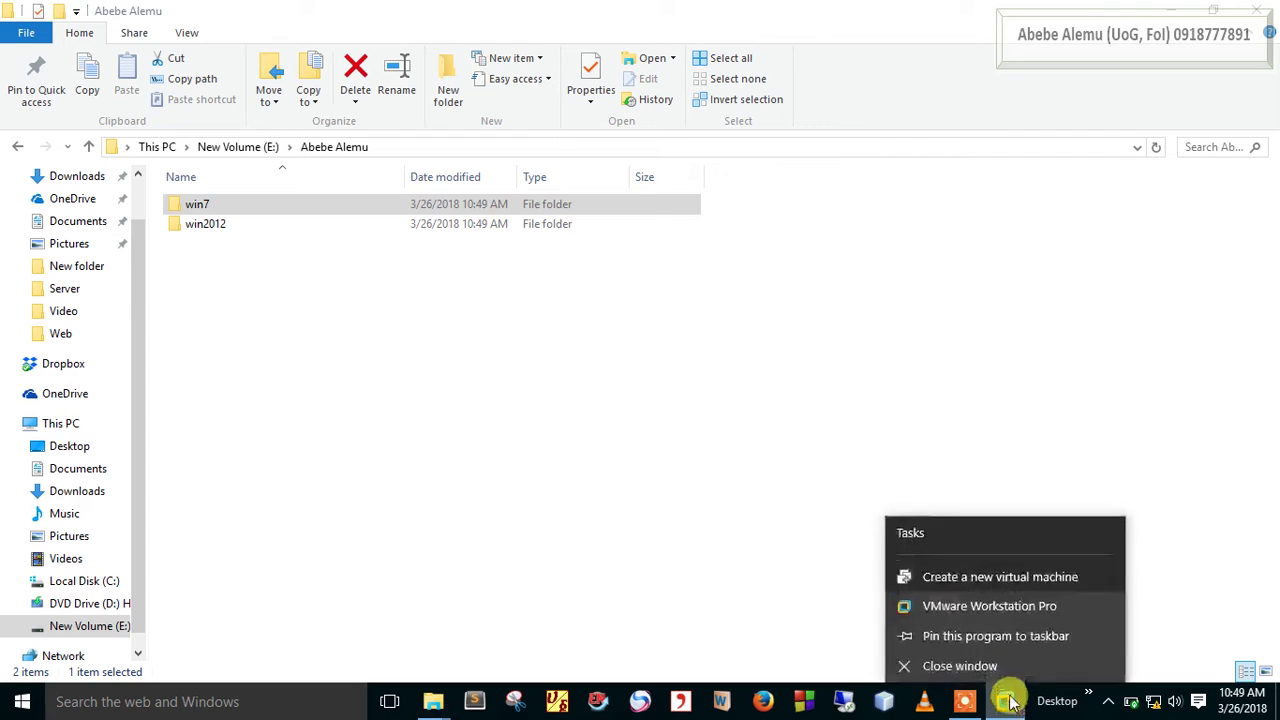
{"action": "left_click", "coordinate": [975, 665]}
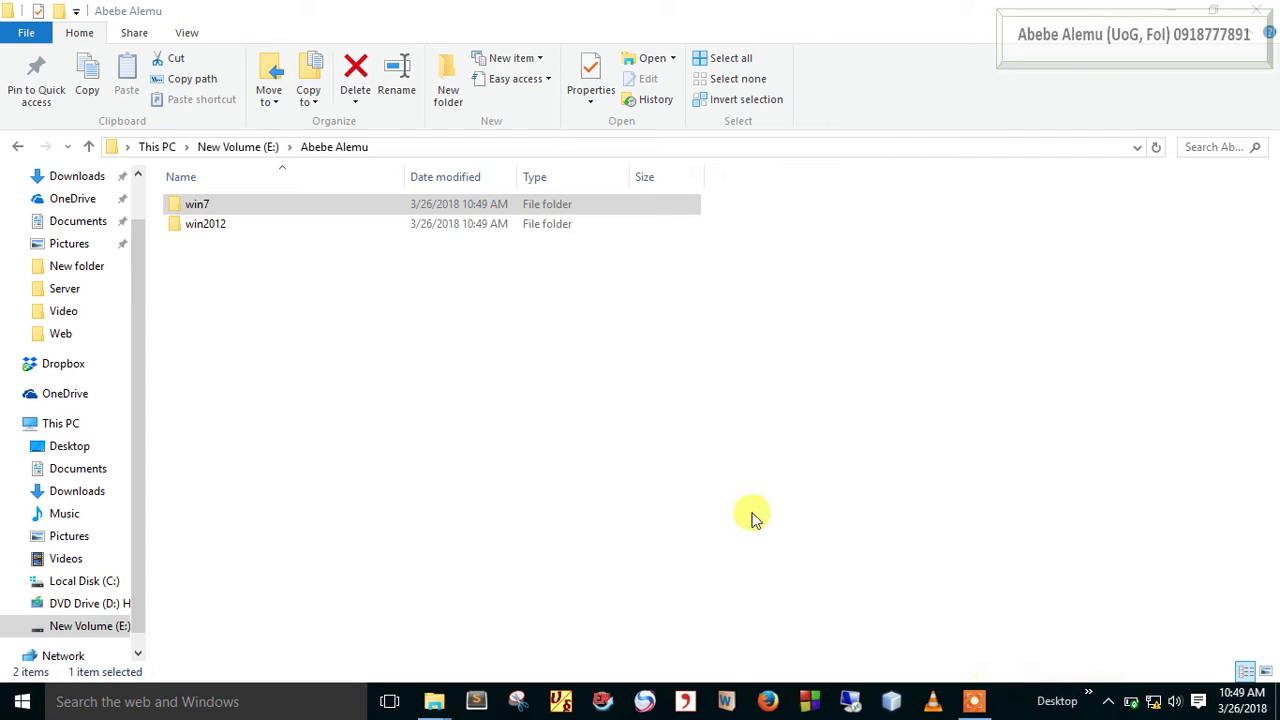
{"action": "left_click", "coordinate": [520, 420]}
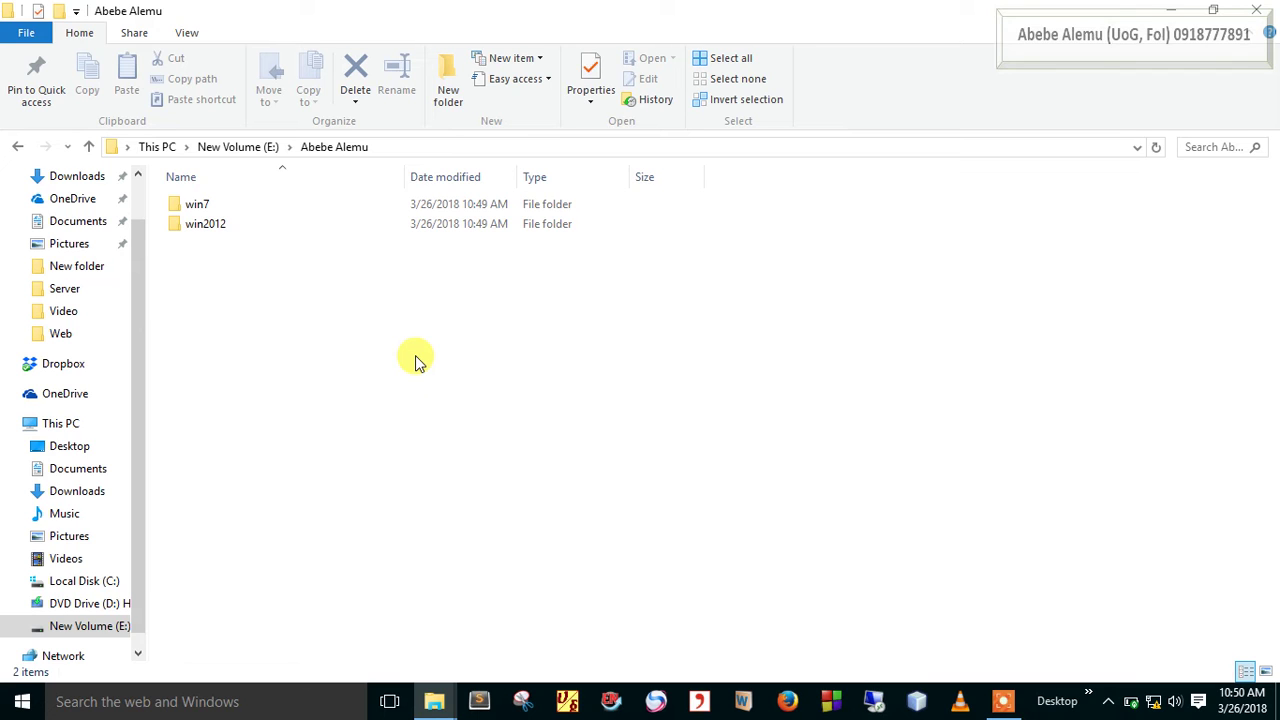
- Check the win2012 and win7 folders, then close File Explorer
{"action": "left_click", "coordinate": [285, 235]}
{"action": "left_click", "coordinate": [226, 204]}
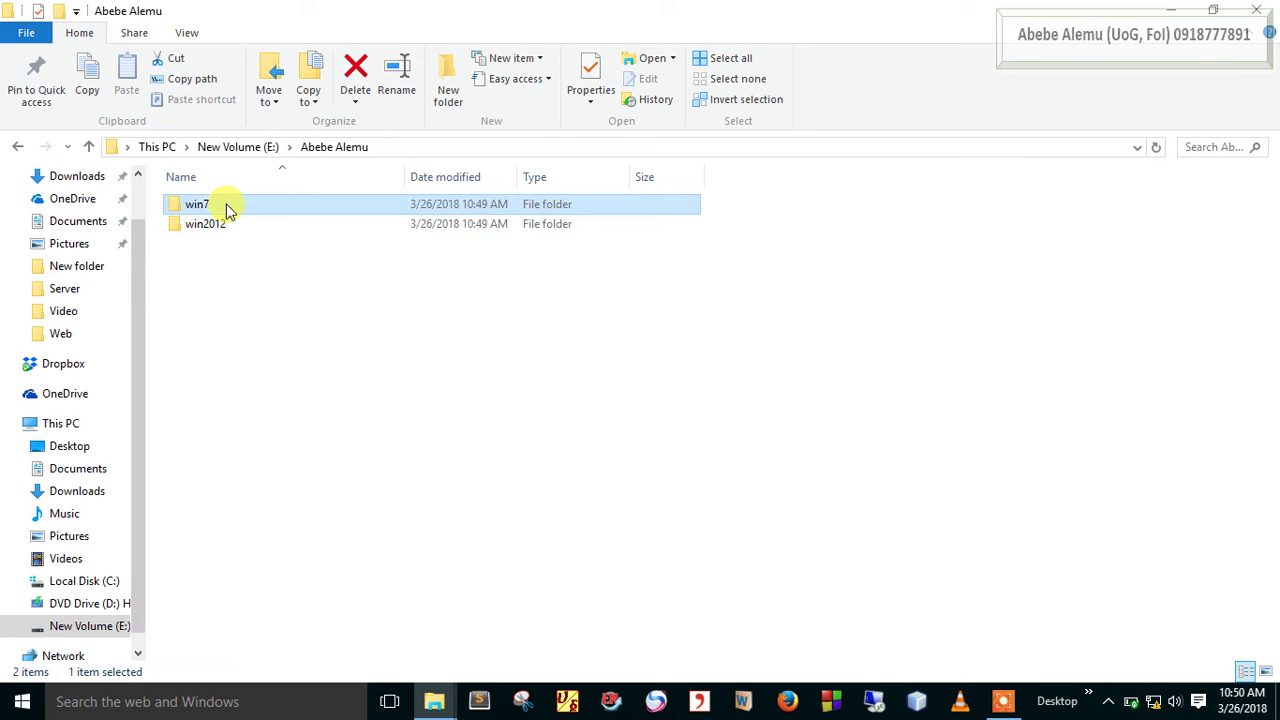
{"action": "left_click", "coordinate": [635, 398]}
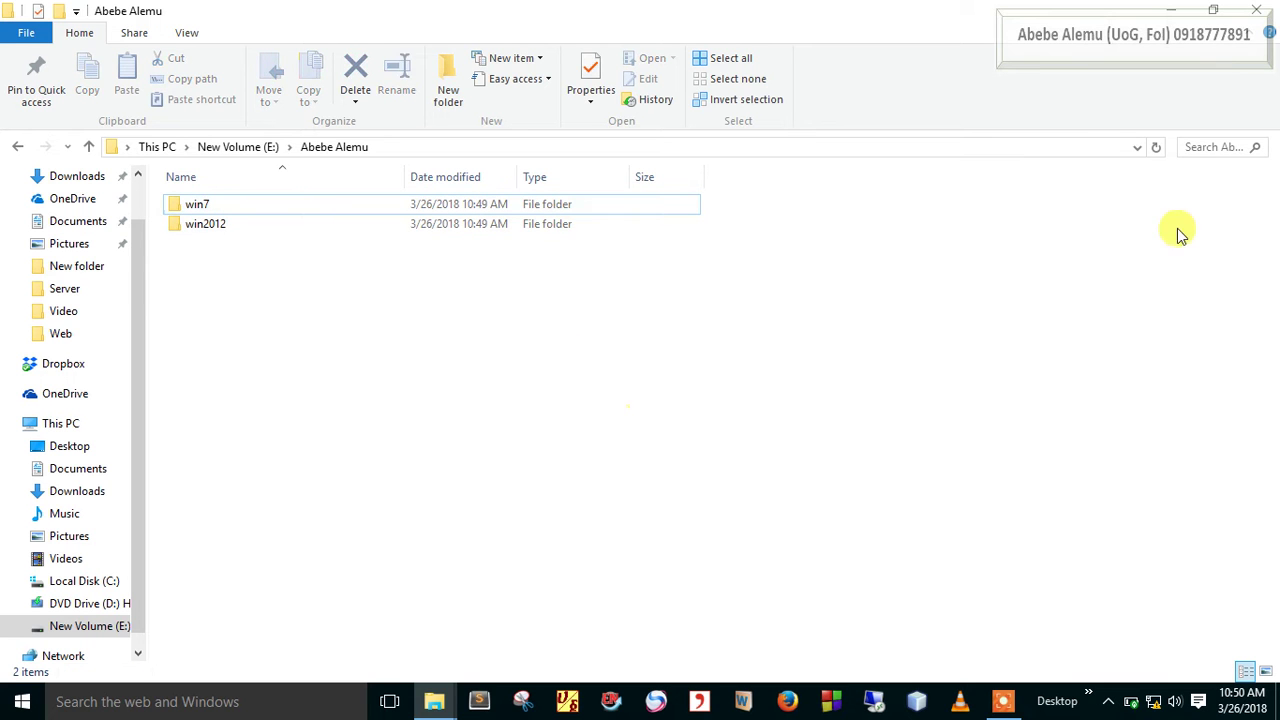
{"action": "left_click", "coordinate": [1262, 10]}
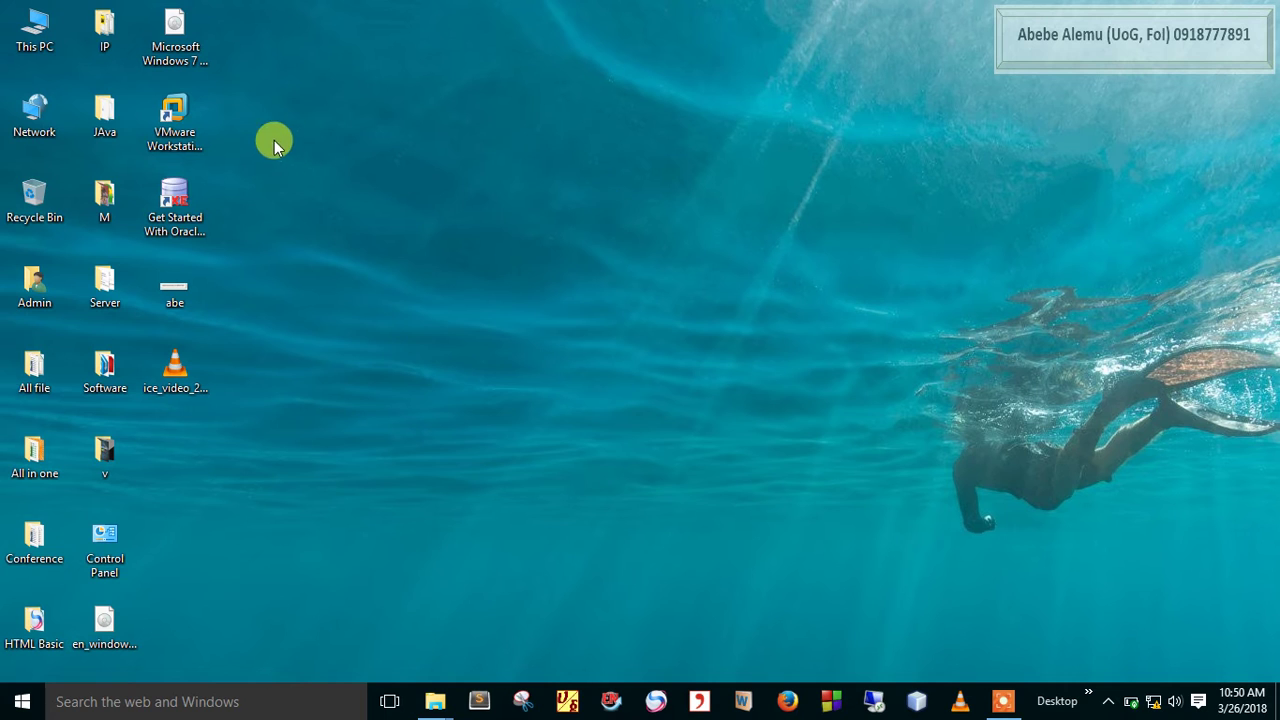
- Launch VMware Workstation Pro from the desktop shortcut and maximize its window
{"action": "left_click", "coordinate": [191, 140]}
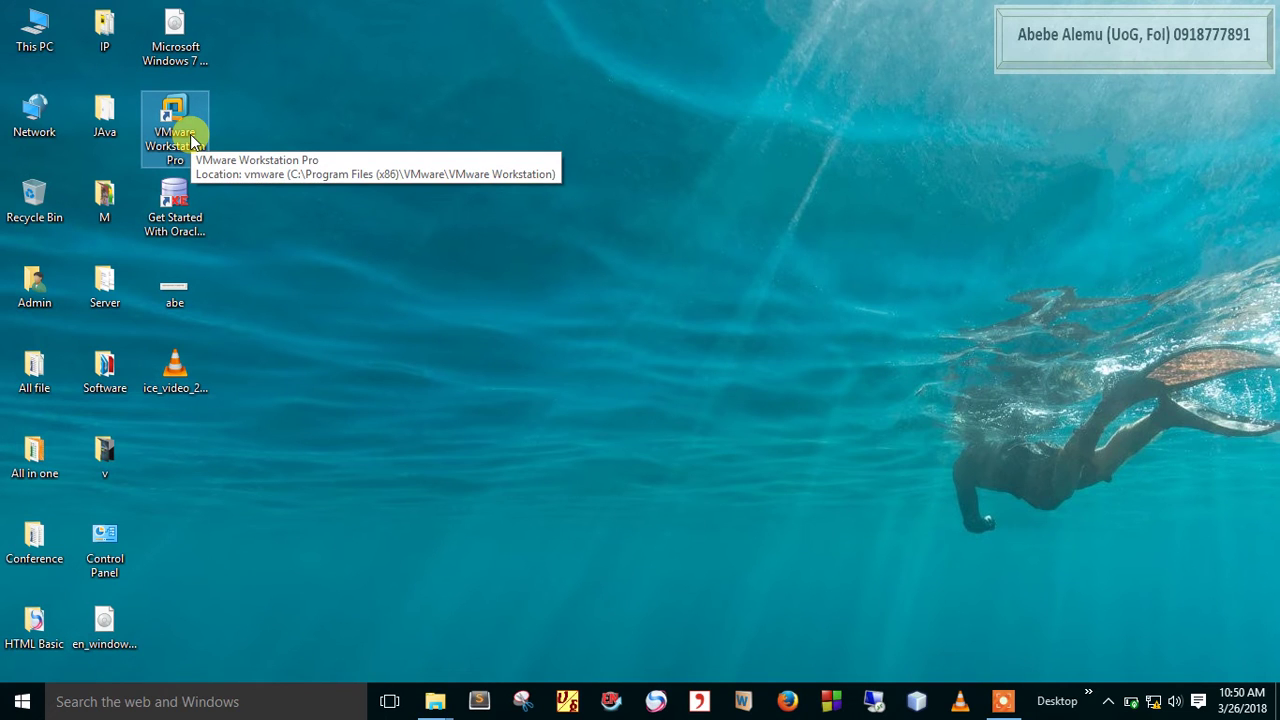
{"action": "double_click", "coordinate": [191, 140]}
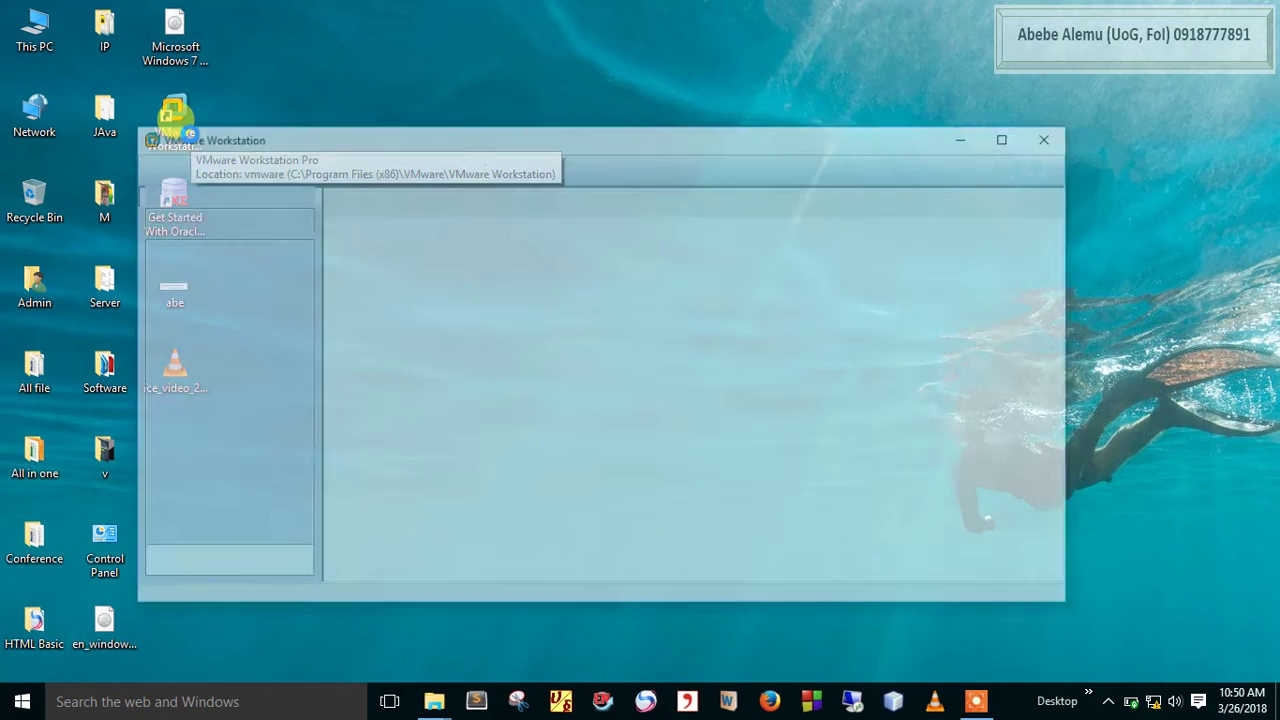
{"action": "double_click", "coordinate": [535, 135]}
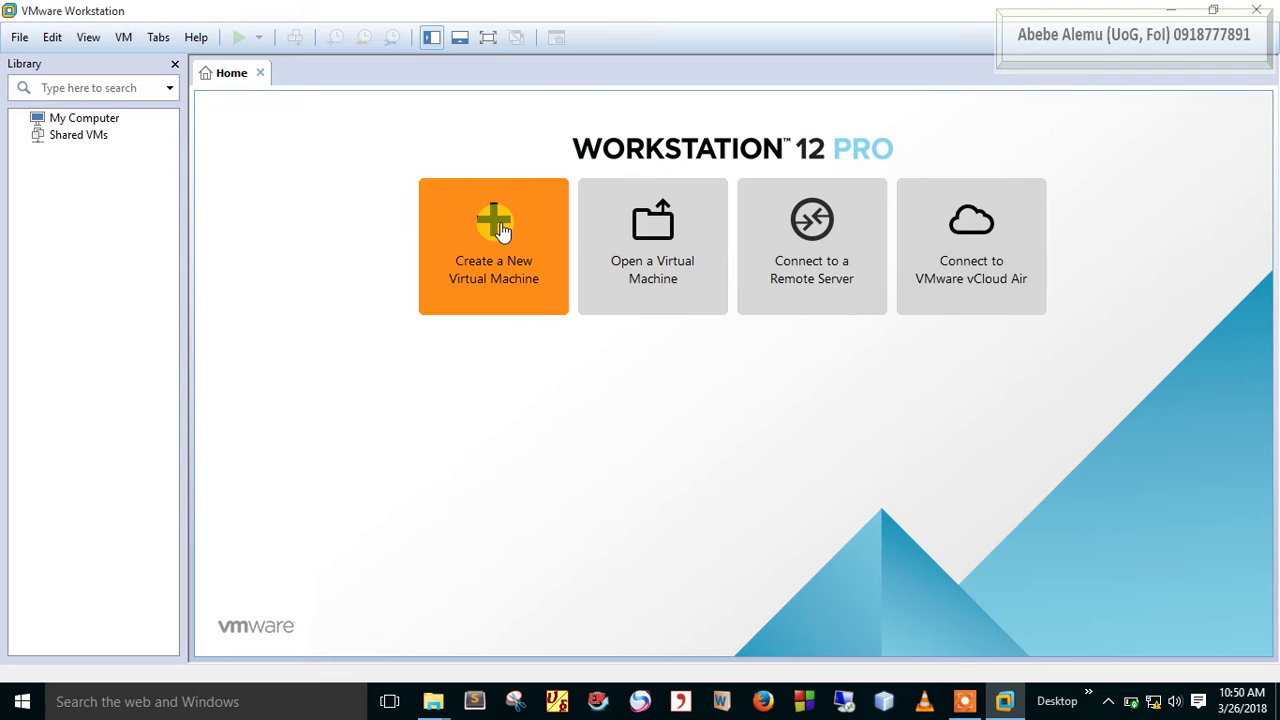
{"action": "left_click", "coordinate": [19, 40]}
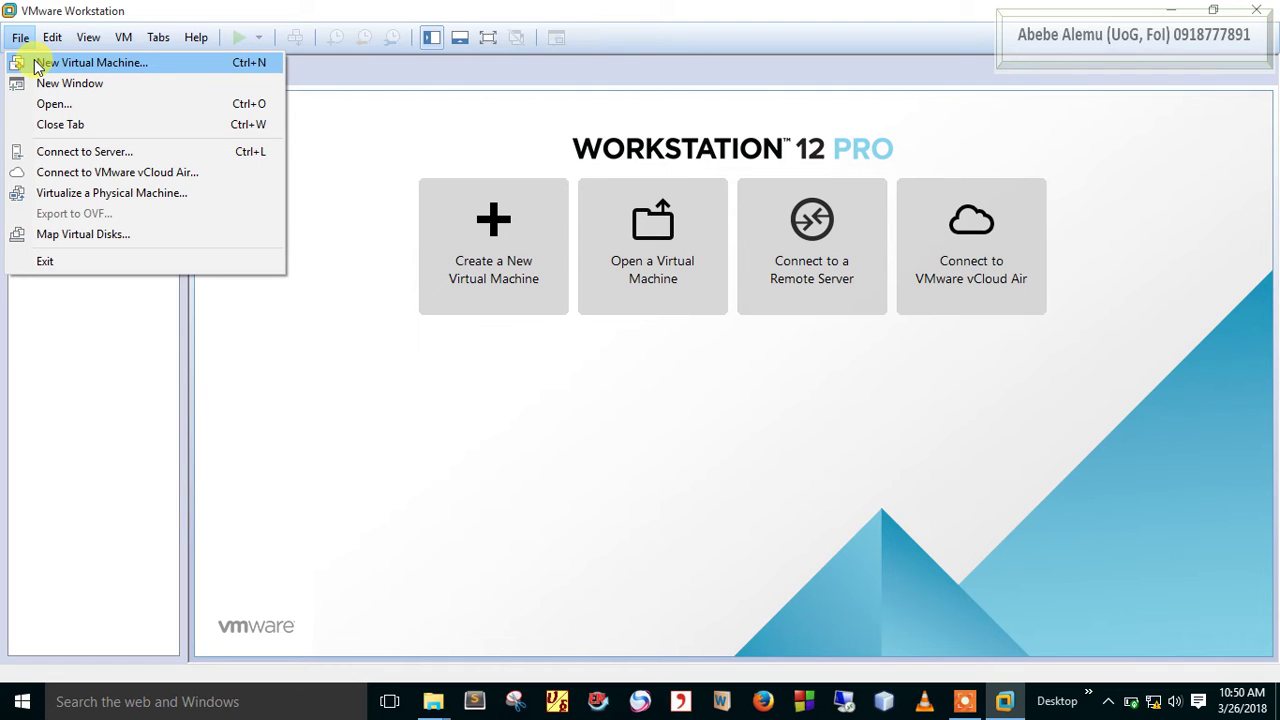
{"action": "left_click", "coordinate": [331, 381]}
- Start a Typical new virtual machine, choosing to install the operating system later
{"action": "left_click", "coordinate": [503, 273]}
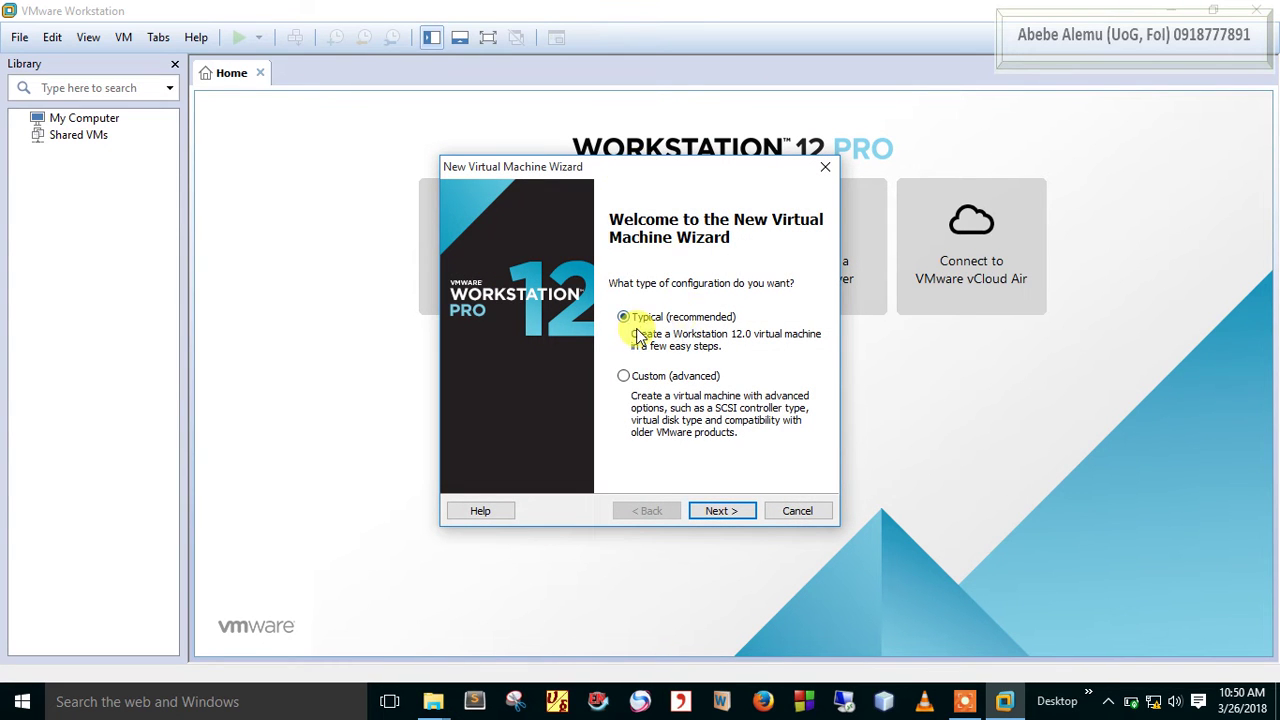
{"action": "left_click", "coordinate": [718, 511]}
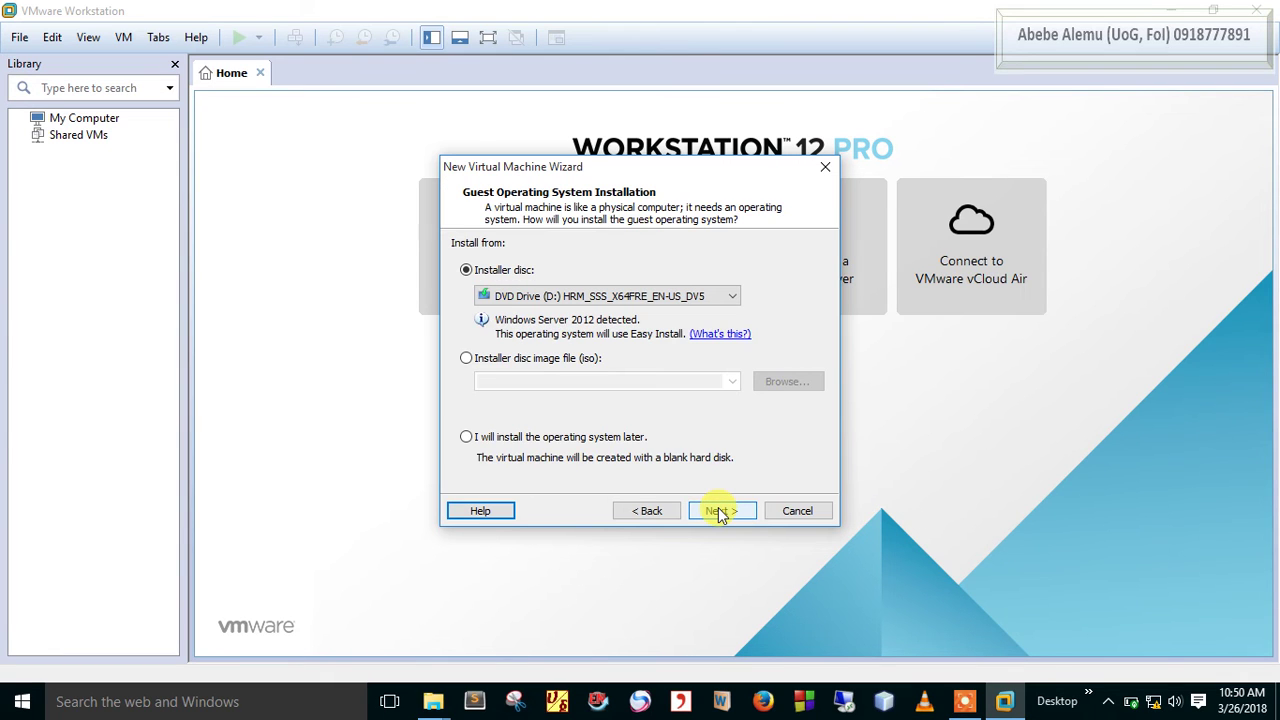
{"action": "left_click_drag", "start_coordinate": [698, 167], "coordinate": [648, 153]}
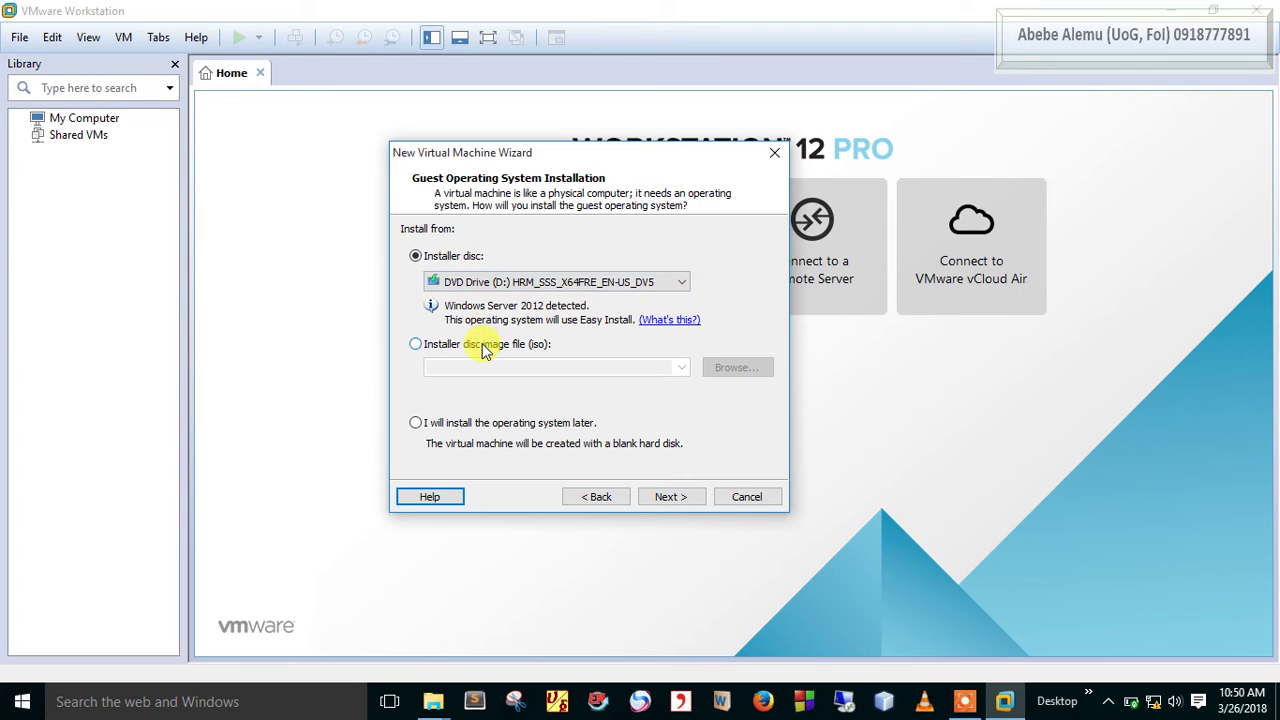
{"action": "left_click", "coordinate": [465, 432]}
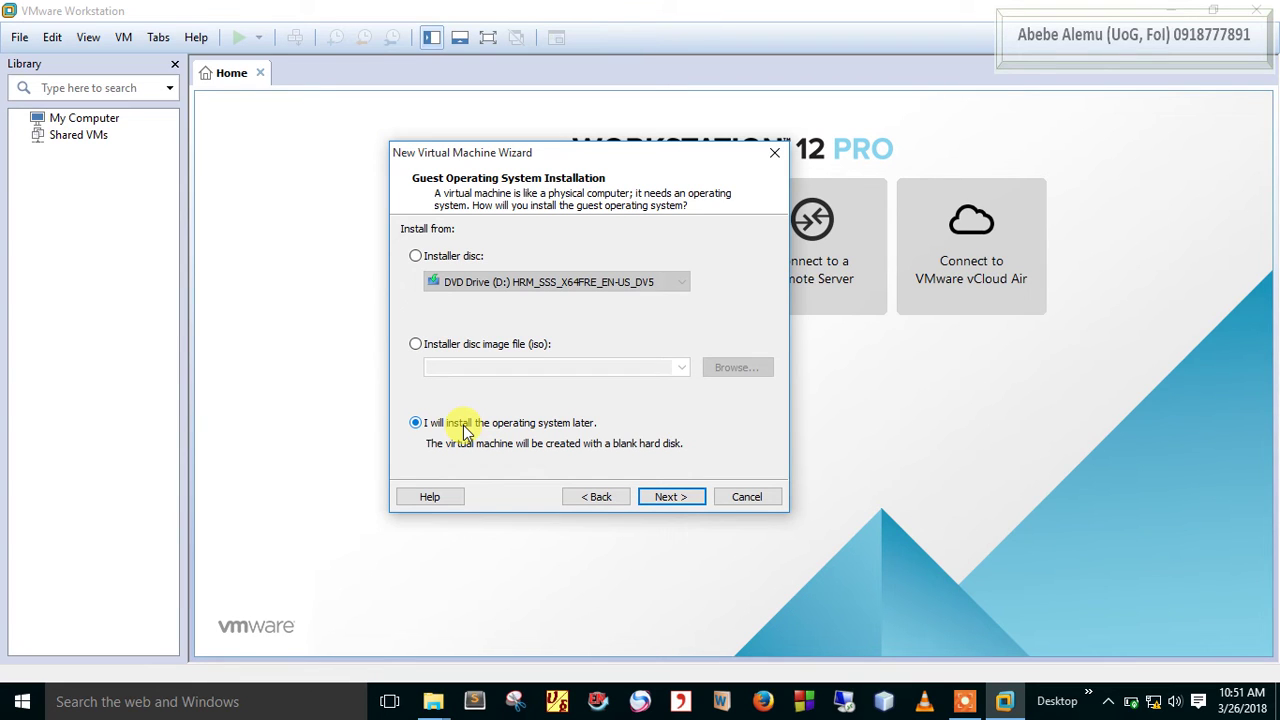
{"action": "left_click", "coordinate": [681, 503]}
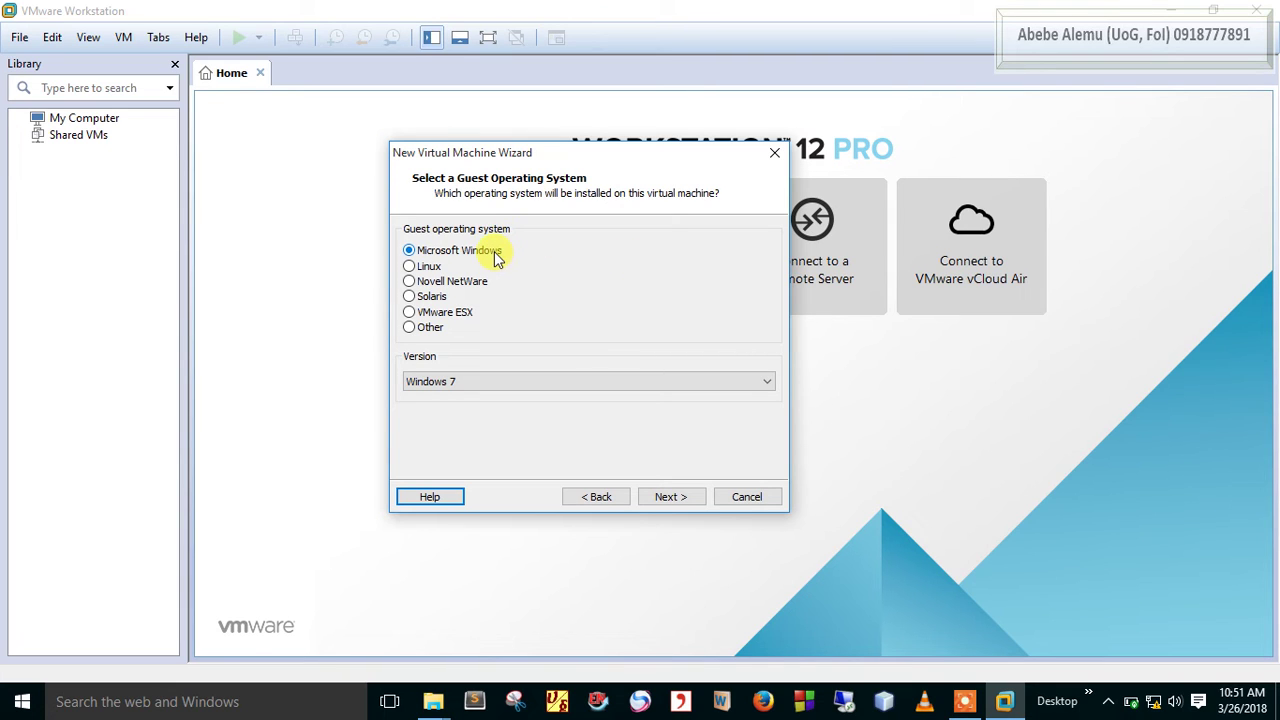
- Select Windows Server 2012 as the guest Windows version and continue
{"action": "left_click", "coordinate": [505, 384]}
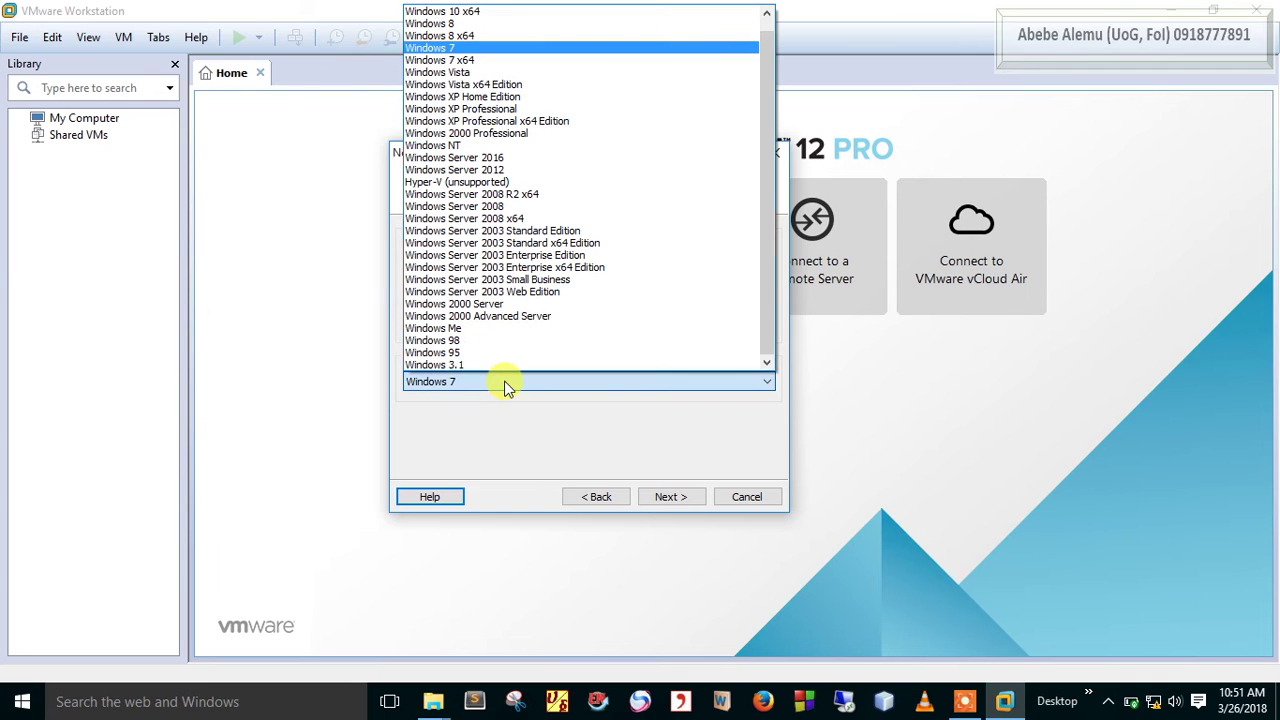
{"action": "left_click", "coordinate": [498, 169]}
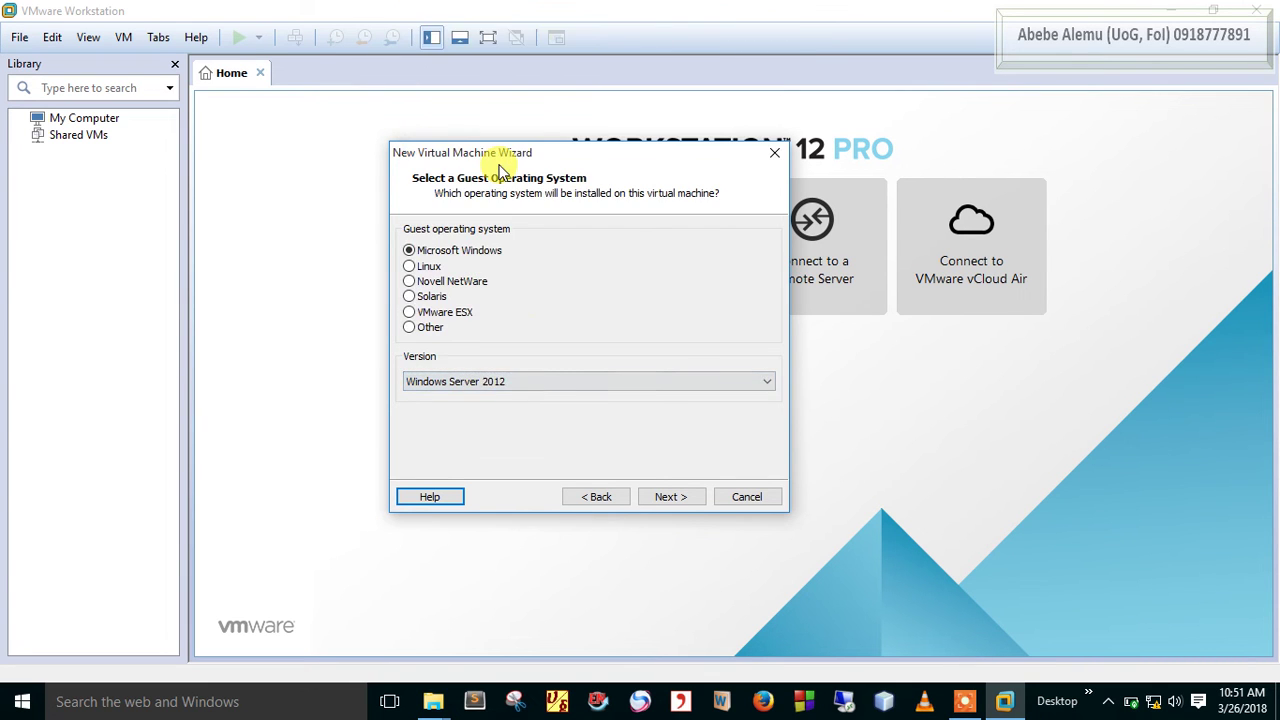
{"action": "left_click", "coordinate": [662, 496]}
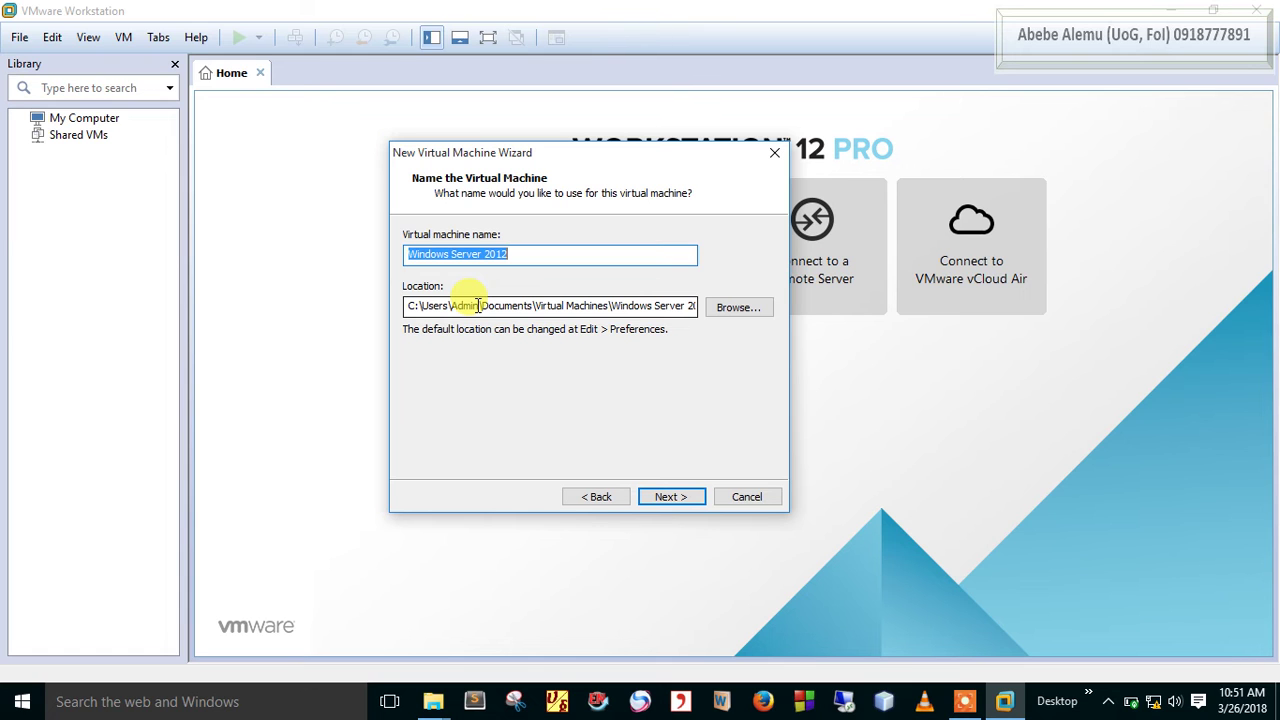
- Set the virtual machine's location to the win2012 folder on New Volume (E:)
{"action": "left_click", "coordinate": [738, 308]}
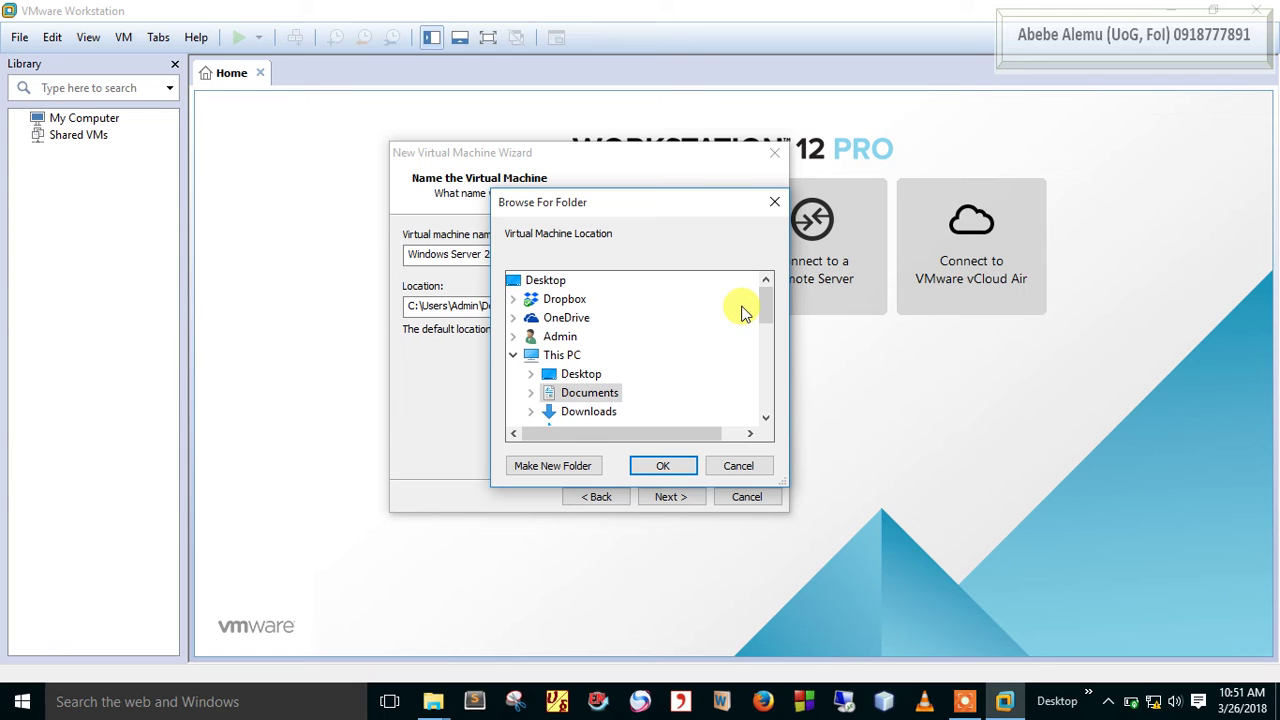
{"action": "left_click", "coordinate": [512, 356]}
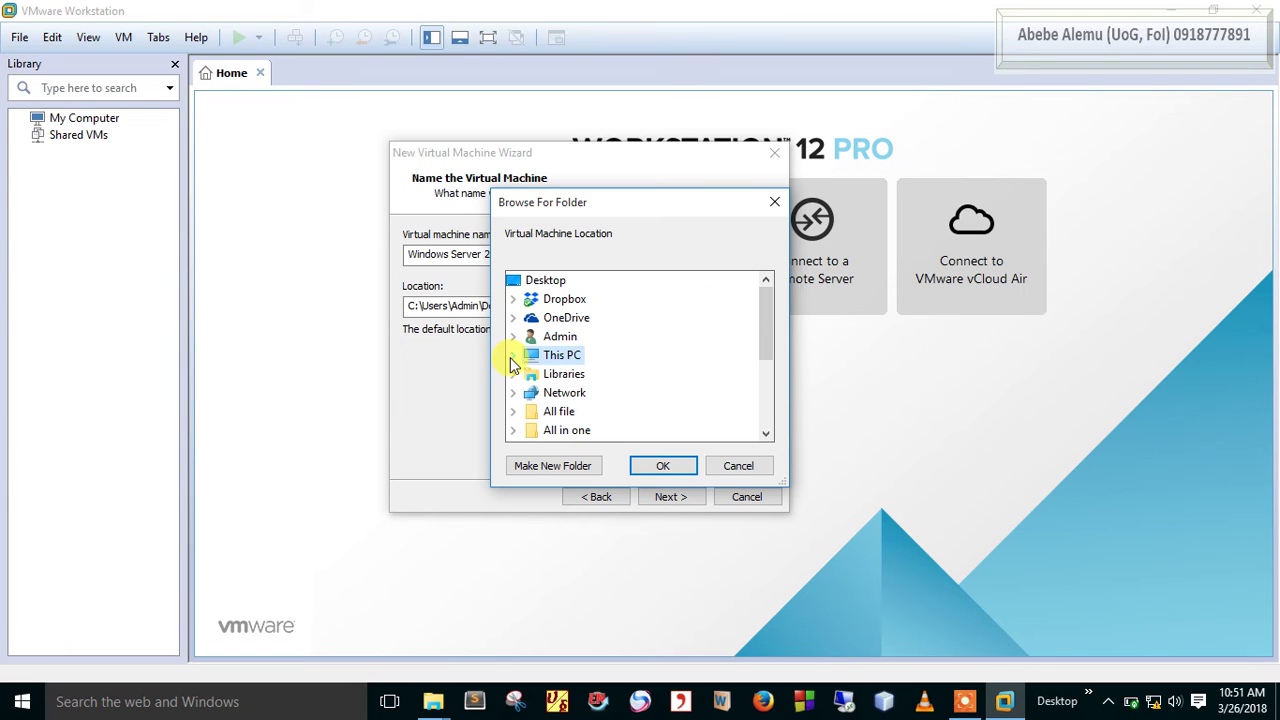
{"action": "left_click", "coordinate": [512, 357]}
{"action": "left_click", "coordinate": [768, 420]}
{"action": "left_click", "coordinate": [768, 420]}
{"action": "left_click", "coordinate": [595, 411]}
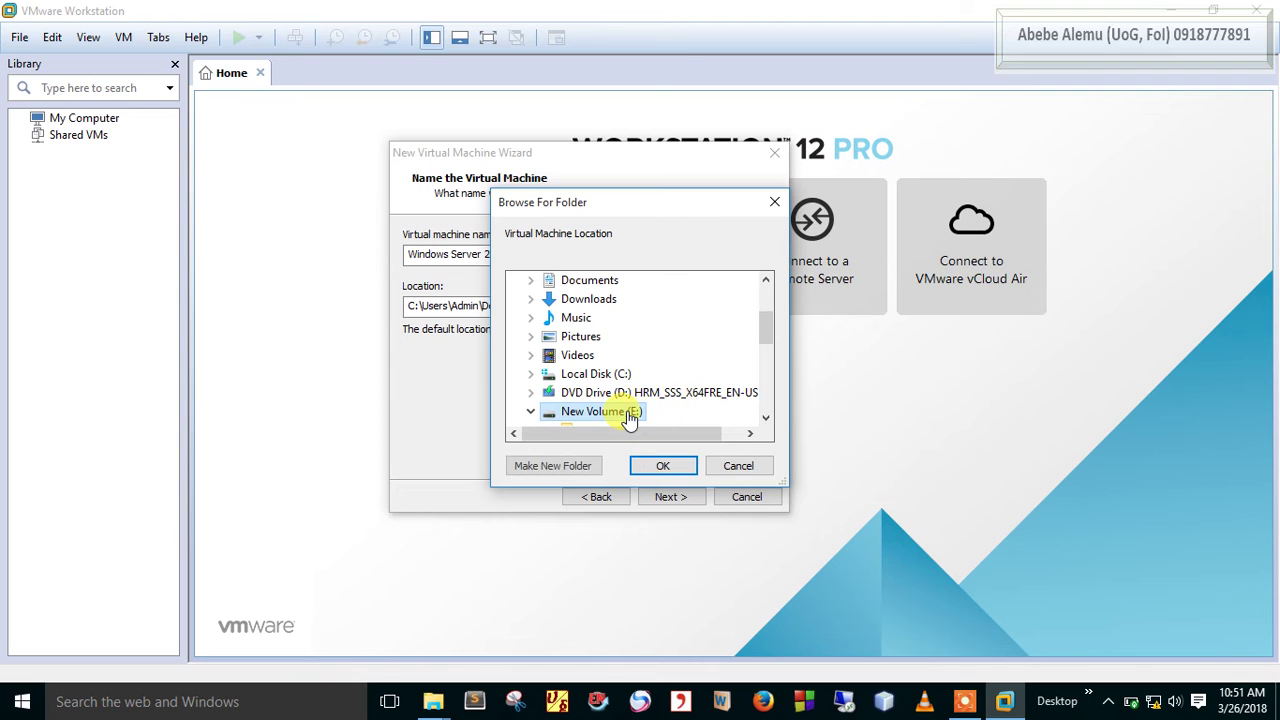
{"action": "double_click", "coordinate": [766, 418]}
{"action": "left_click", "coordinate": [767, 419]}
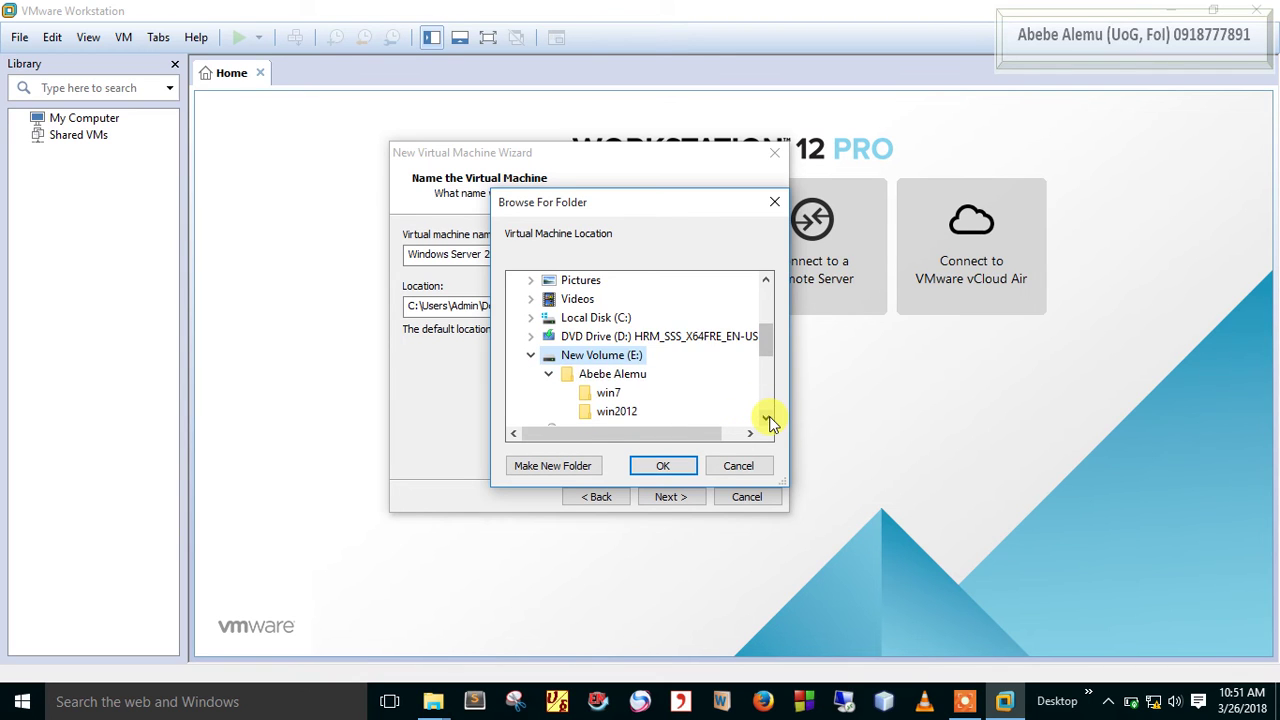
{"action": "left_click", "coordinate": [617, 411]}
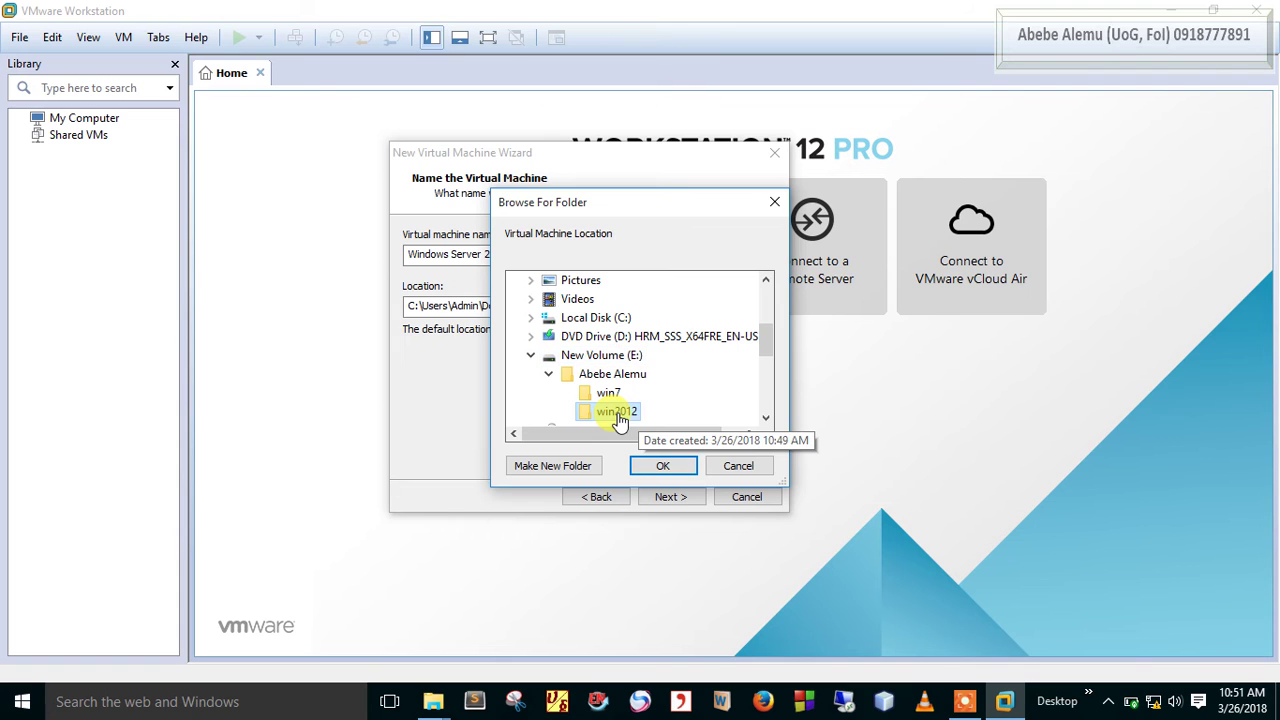
{"action": "left_click", "coordinate": [663, 465]}
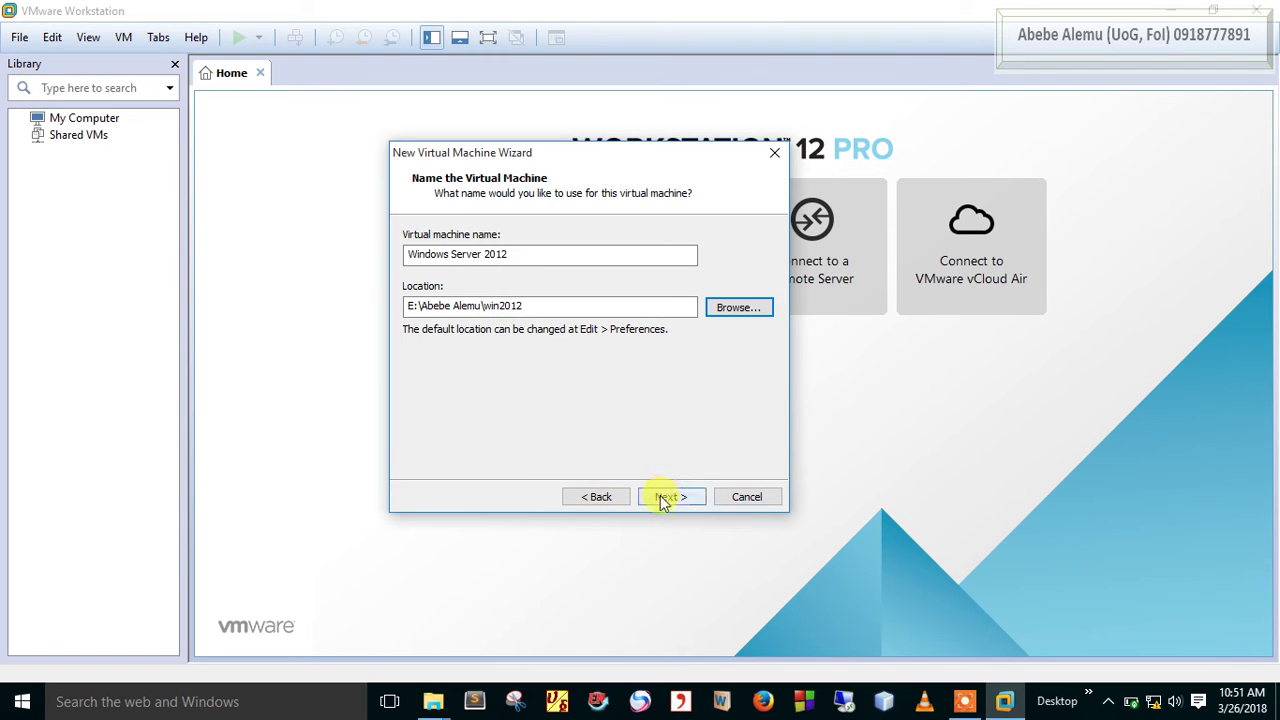
{"action": "left_click", "coordinate": [665, 497]}
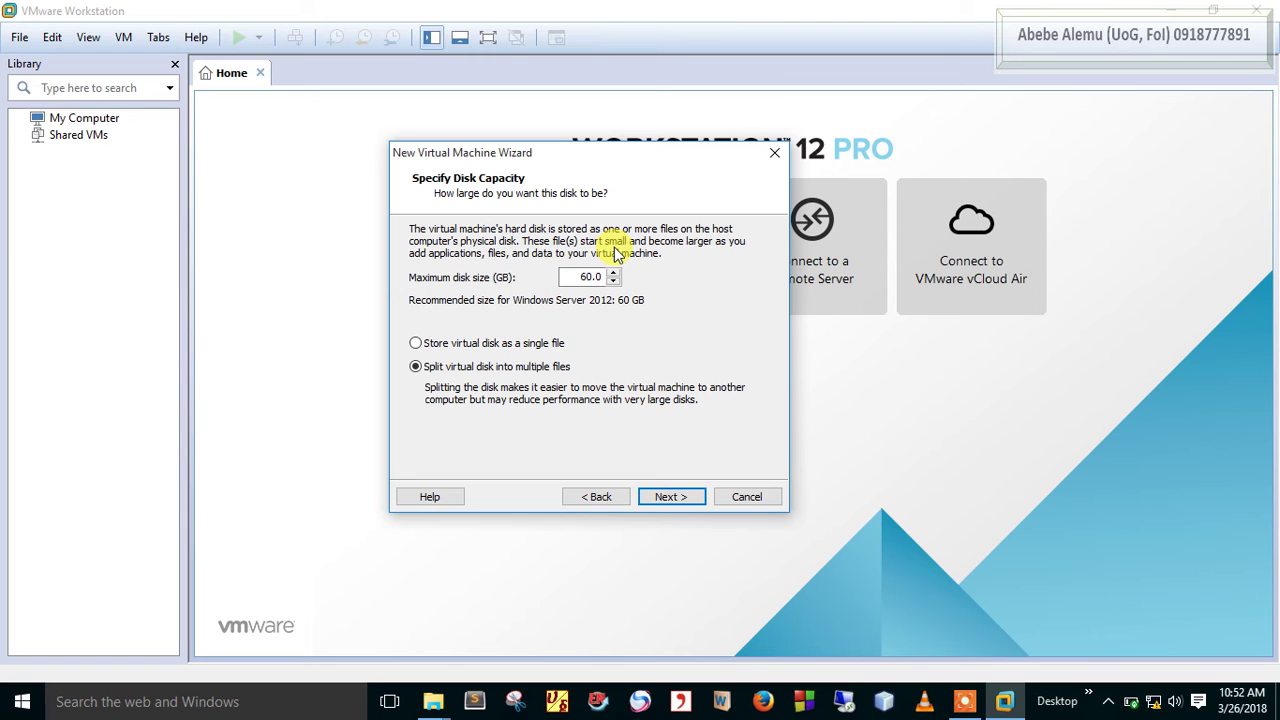
- Use a 60 GB maximum disk size stored as a single file and review the summary
{"action": "left_click", "coordinate": [592, 277]}
{"action": "double_click", "coordinate": [614, 272]}
{"action": "double_click", "coordinate": [614, 273]}
{"action": "triple_click", "coordinate": [615, 284]}
{"action": "triple_click", "coordinate": [615, 284]}
{"action": "left_click", "coordinate": [608, 344]}
{"action": "left_click", "coordinate": [668, 496]}
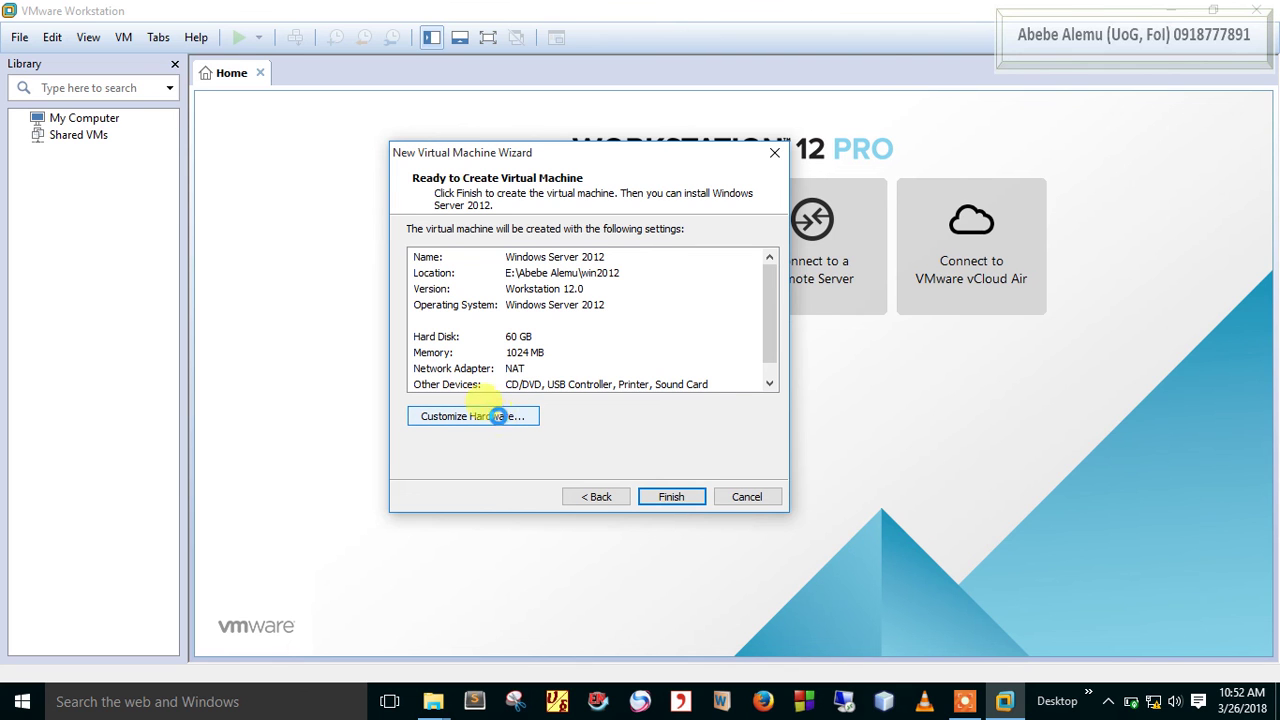
{"action": "left_click", "coordinate": [502, 424]}
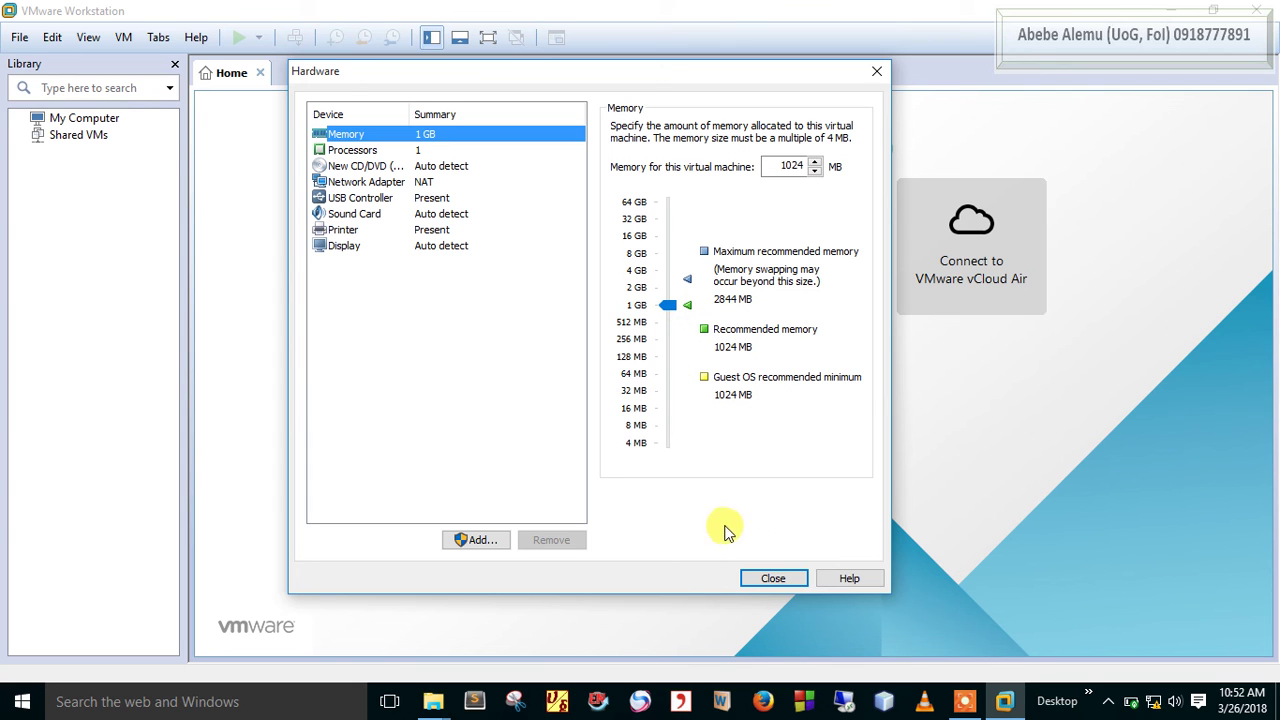
- Close the hardware settings unchanged and finish creating the Windows Server 2012 machine
{"action": "left_click", "coordinate": [775, 578]}
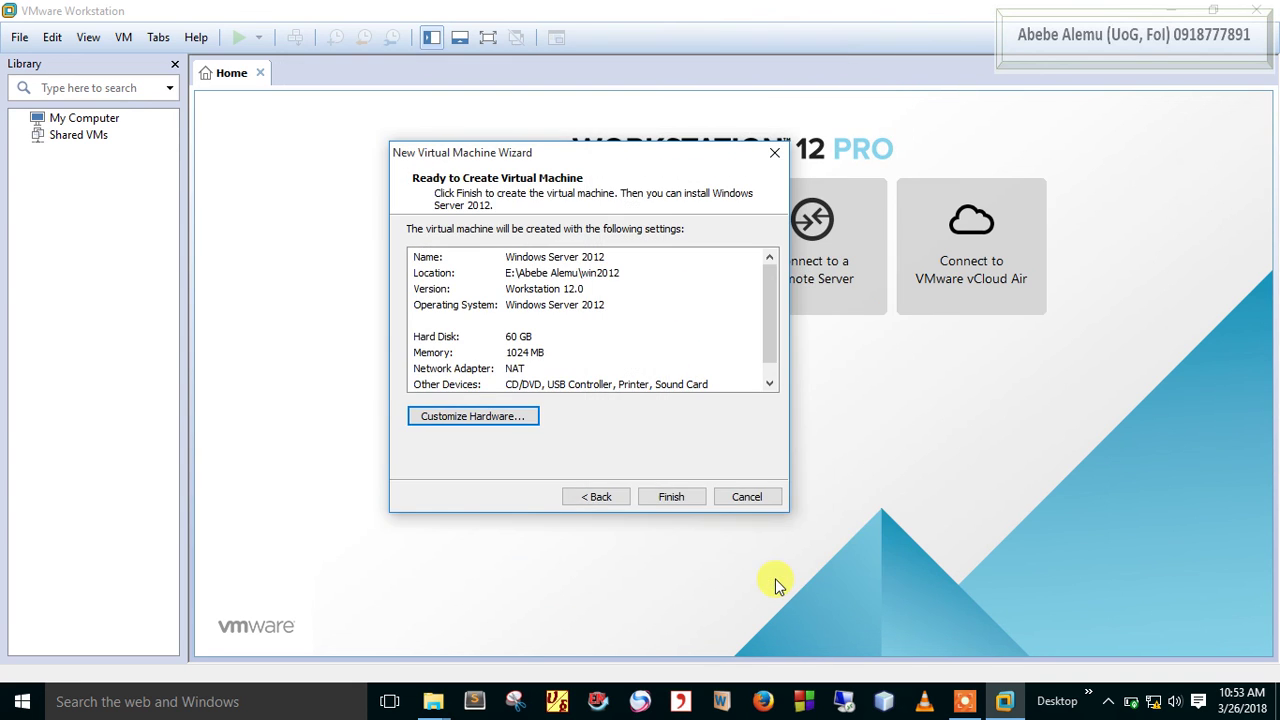
{"action": "left_click", "coordinate": [682, 496]}
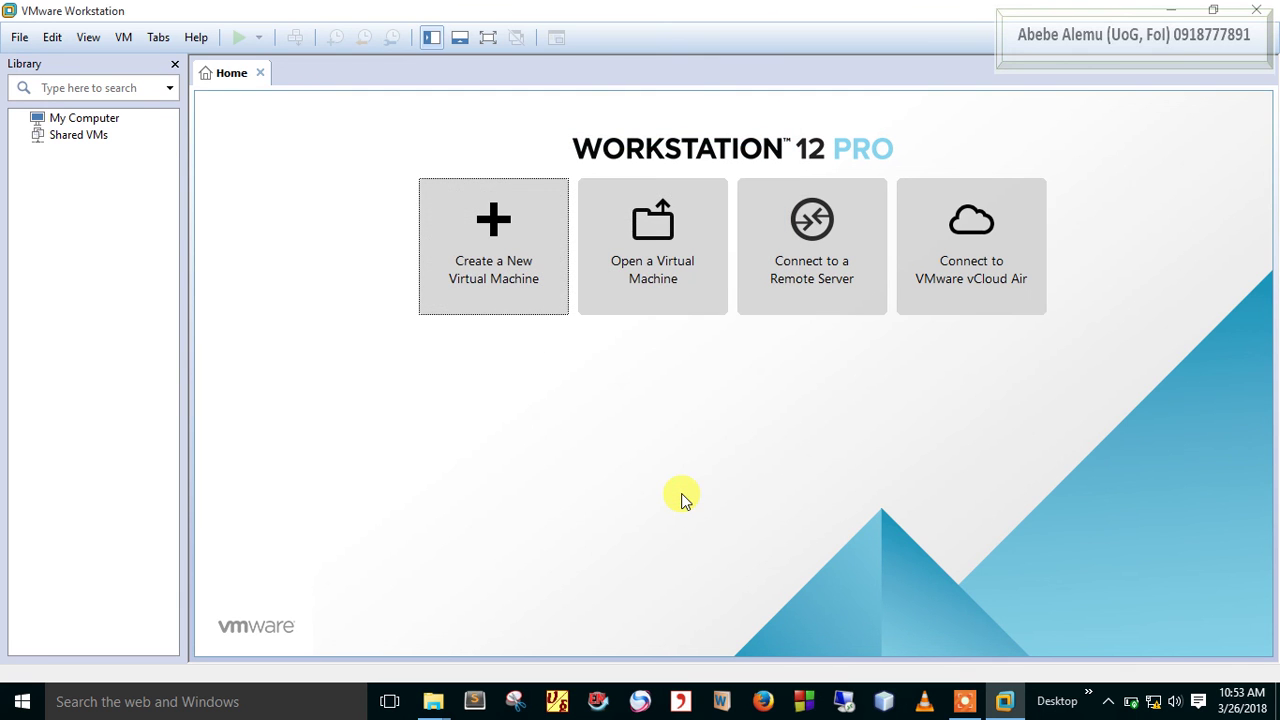